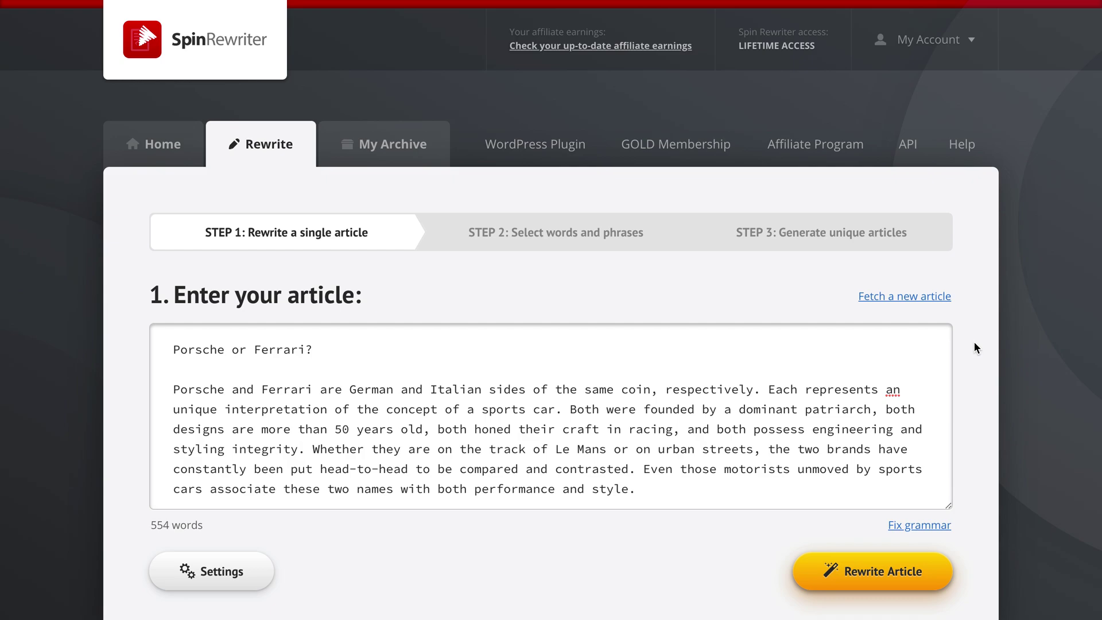
Review the Porsche or Ferrari? article in the Step 1 box and submit it for rewriting
scroll(975, 345, down, 2)
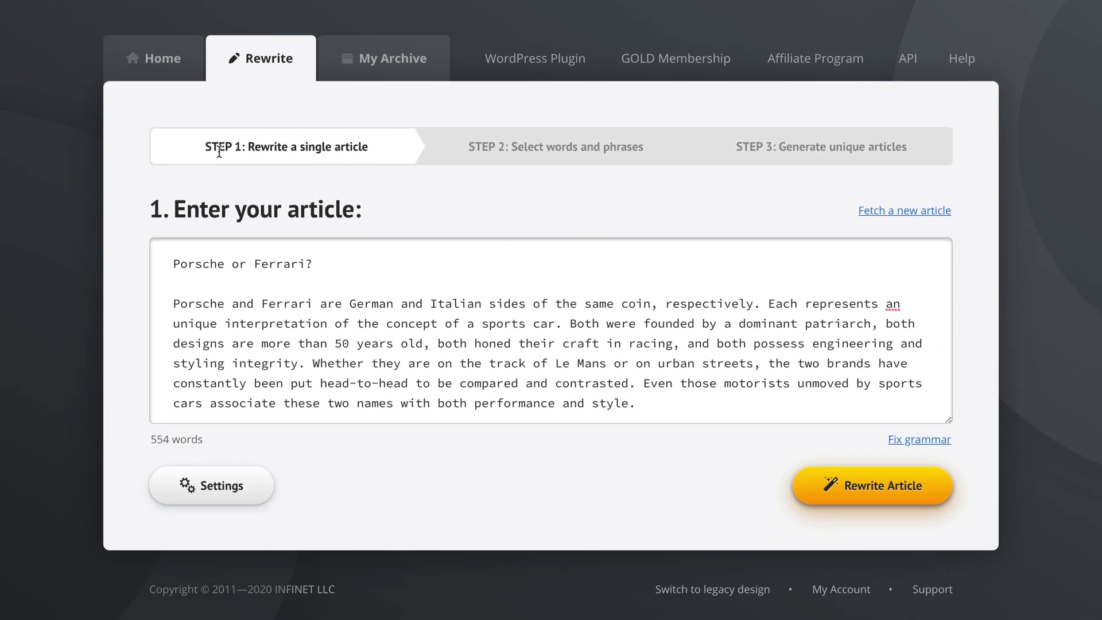
scroll(421, 328, down, 7)
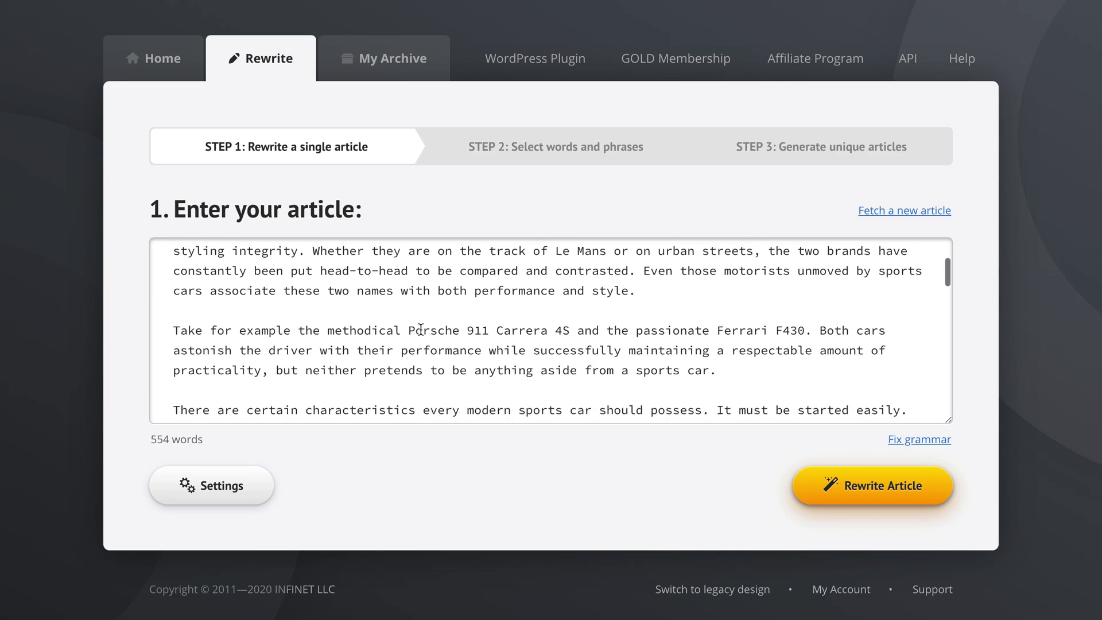
scroll(421, 329, up, 8)
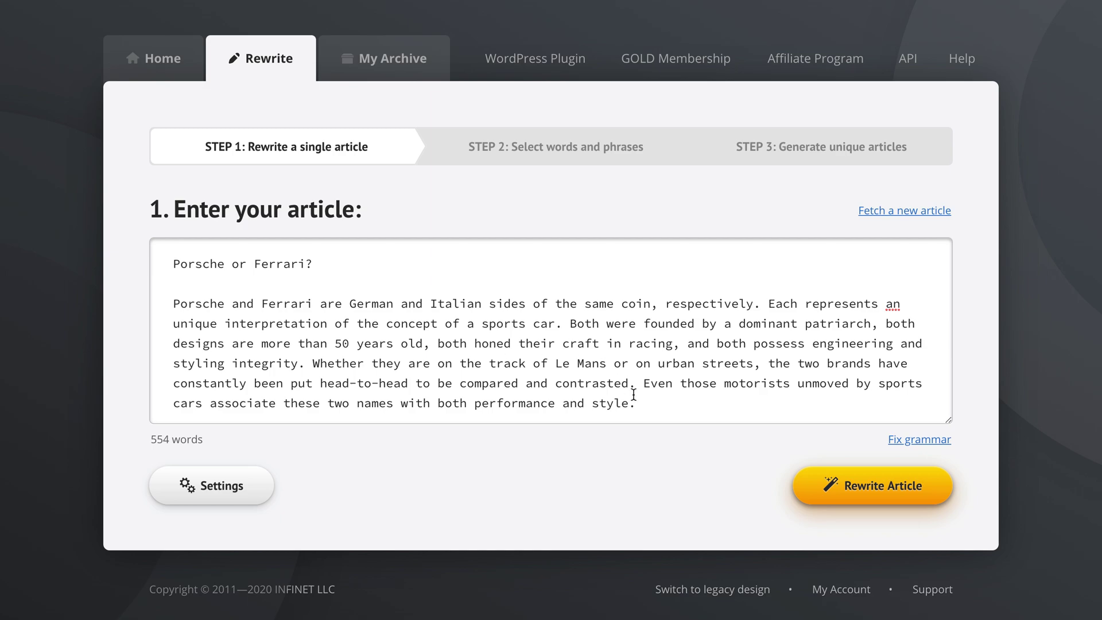
click(889, 488)
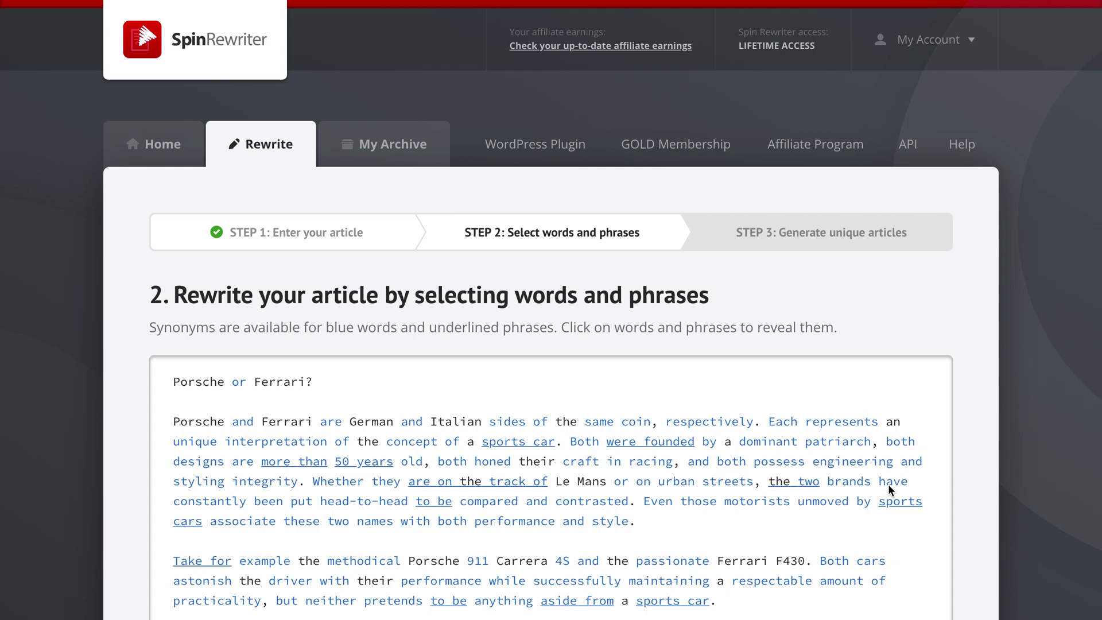
Scroll through the Step 2 article to review the blue synonym-marked words and phrases
scroll(976, 467, down, 3)
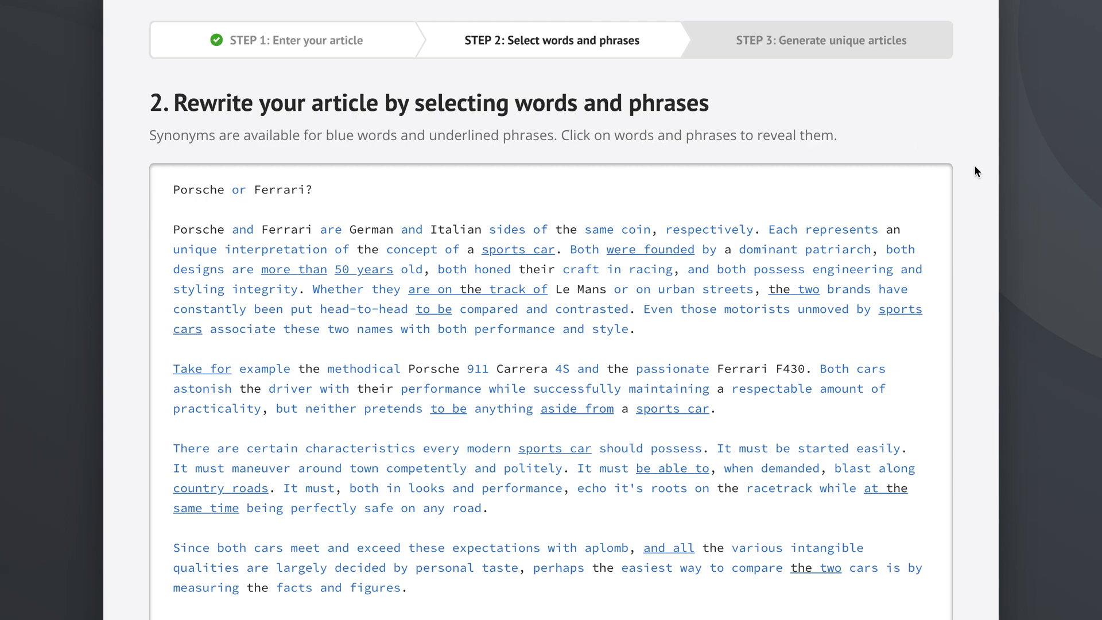
scroll(974, 167, down, 1)
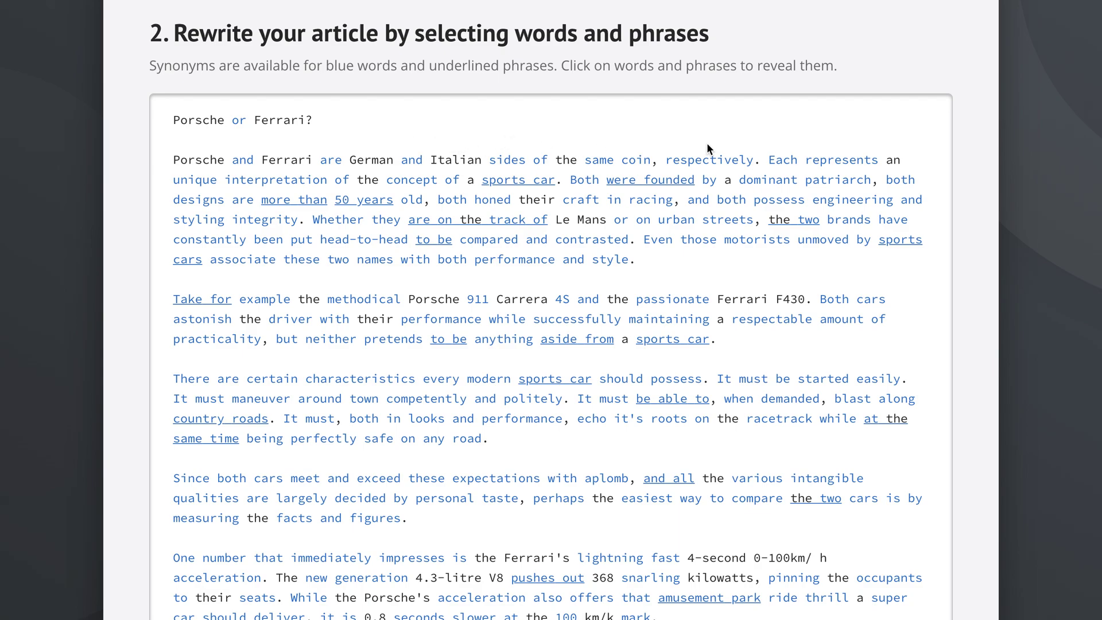
Add 'specifically' and 'each' as synonyms for 'respectively' in the first paragraph
click(733, 164)
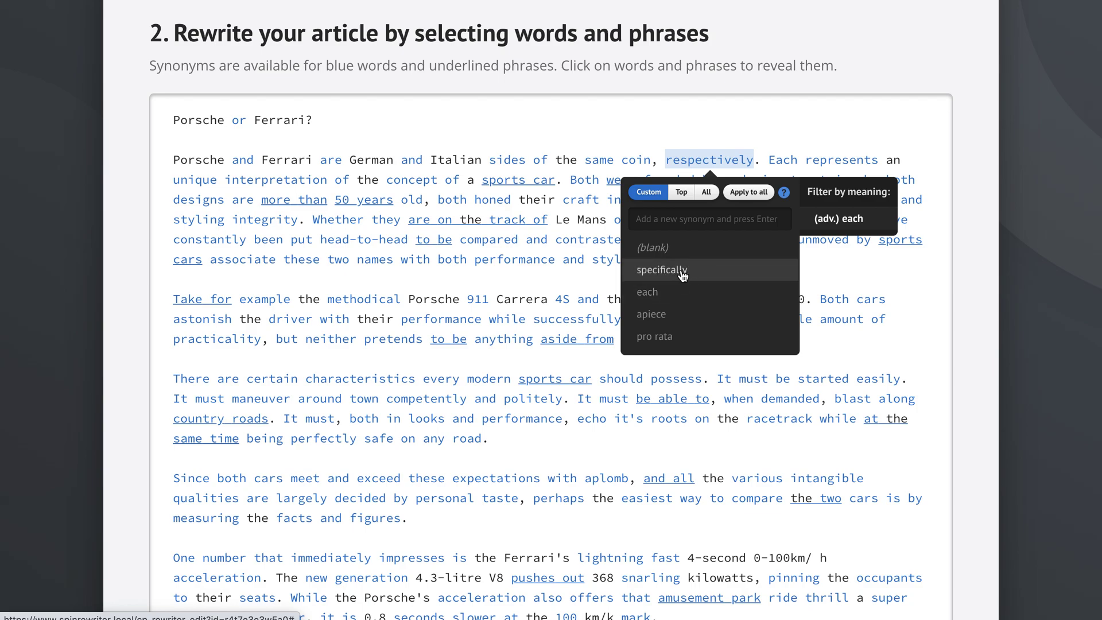
click(683, 276)
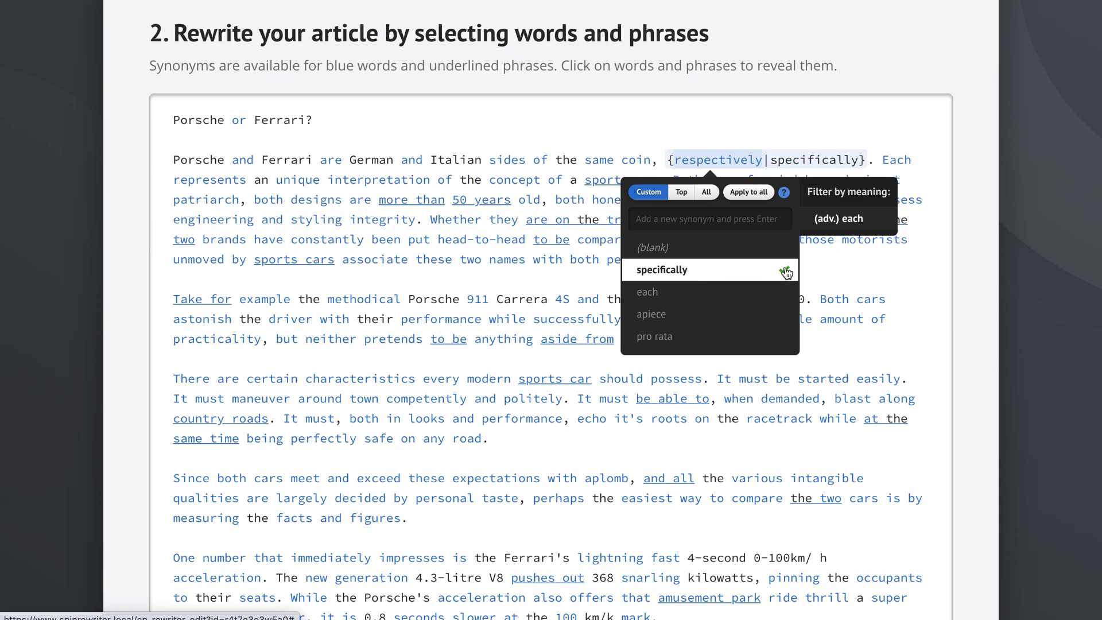
click(750, 119)
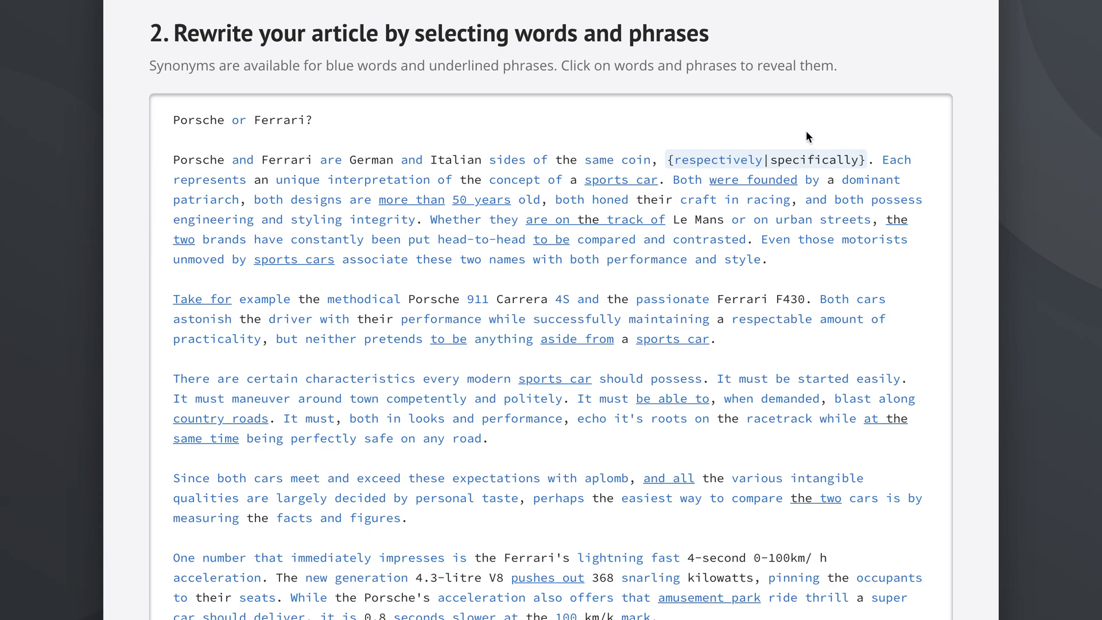
click(718, 159)
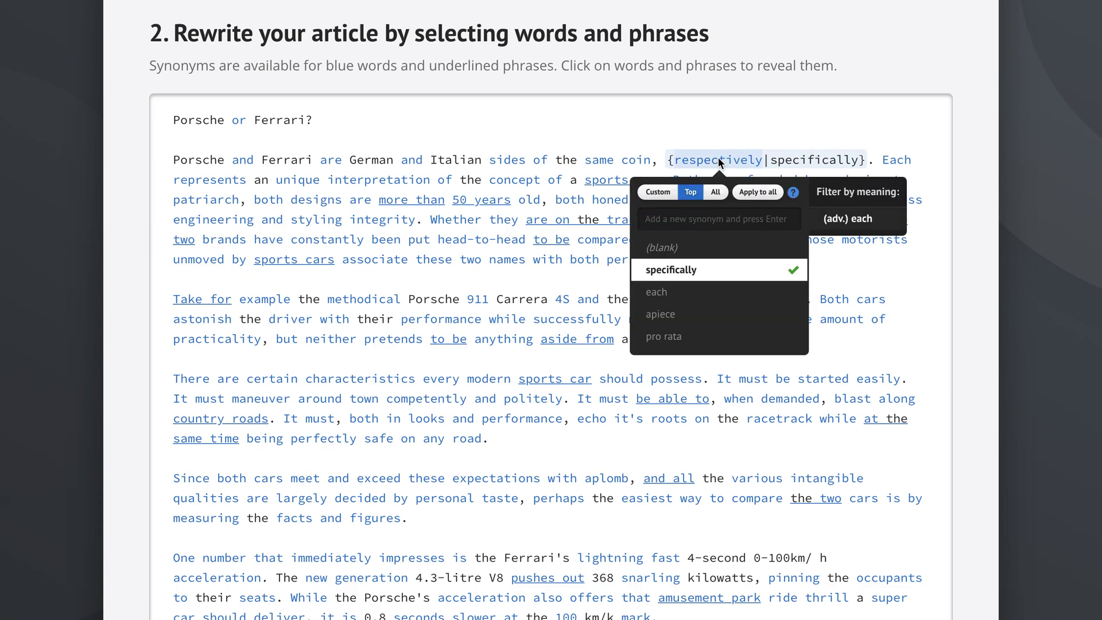
click(686, 292)
click(725, 121)
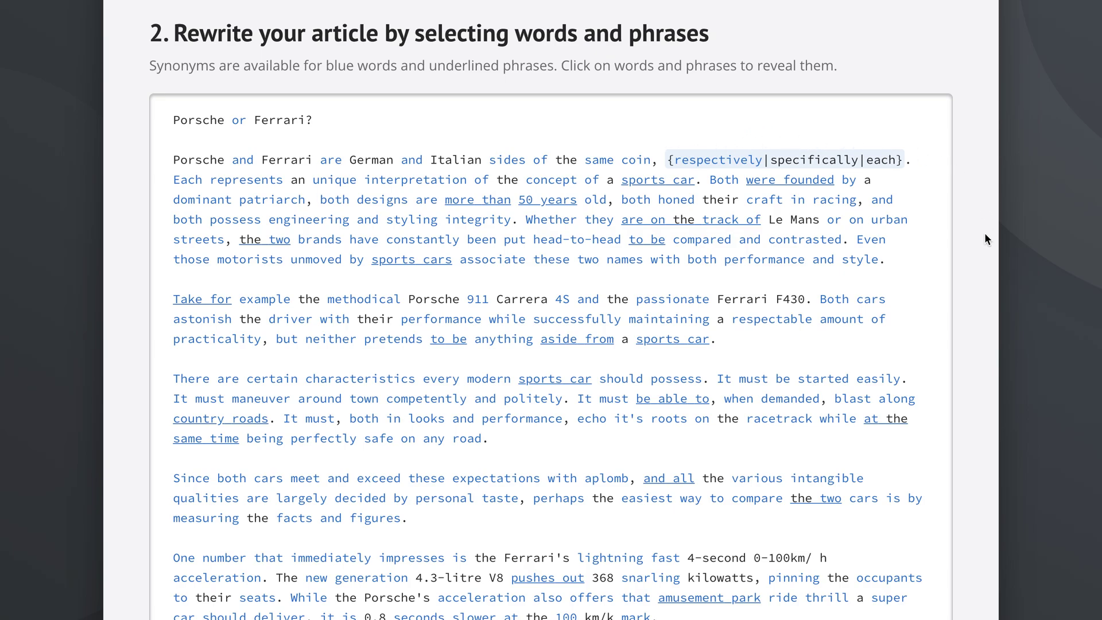
scroll(984, 232, down, 10)
scroll(984, 233, up, 1)
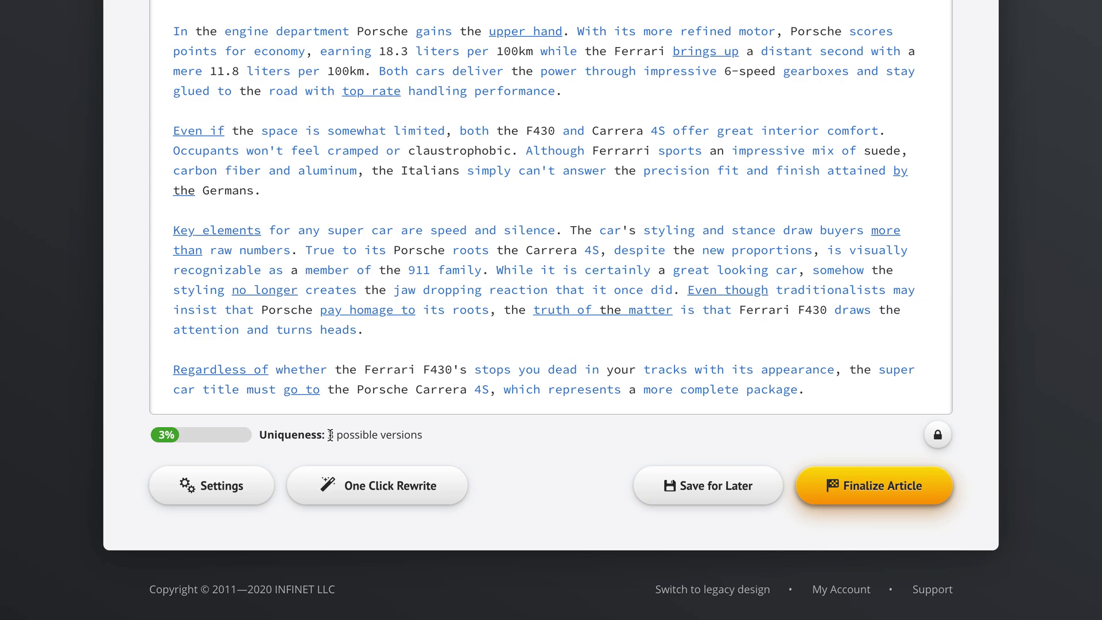
scroll(965, 172, up, 10)
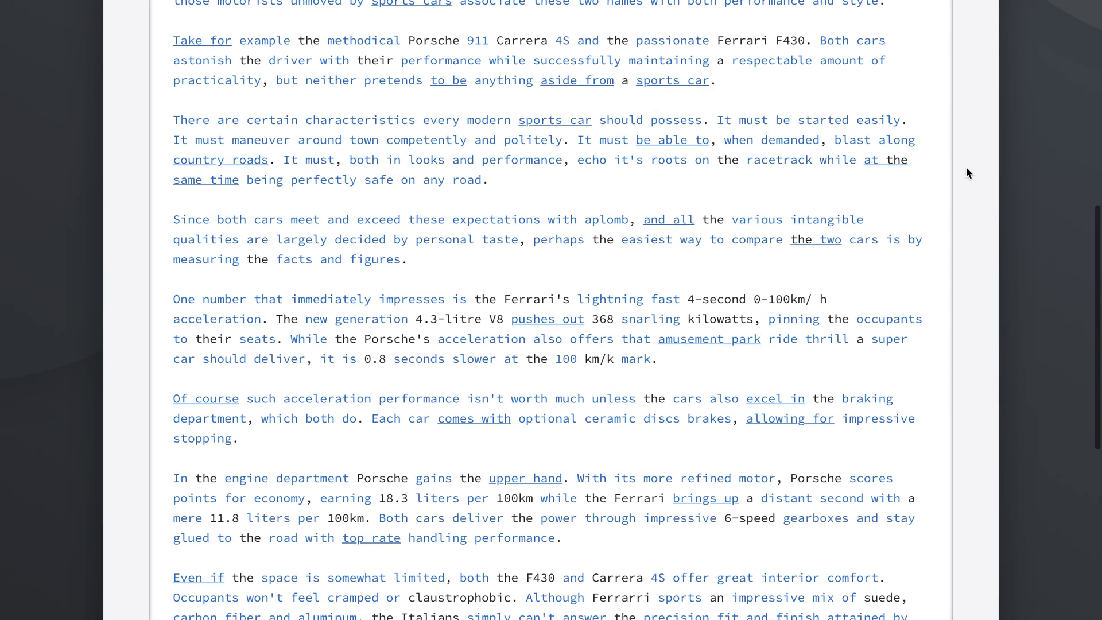
scroll(966, 172, down, 3)
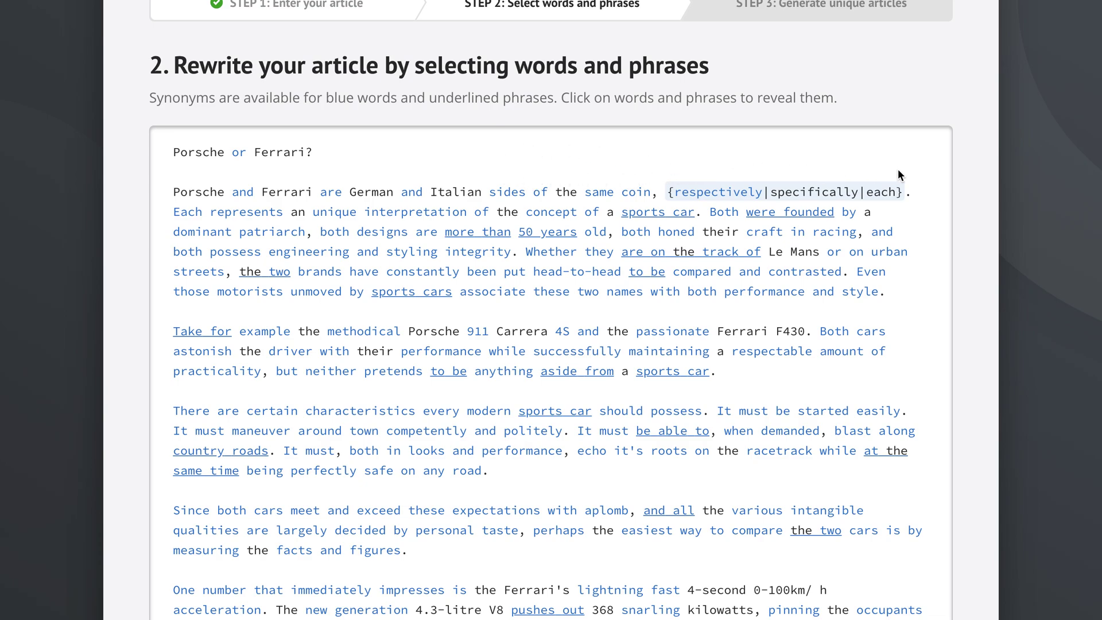
Untick 'each' so 'respectively' keeps only 'specifically' as its synonym
click(706, 190)
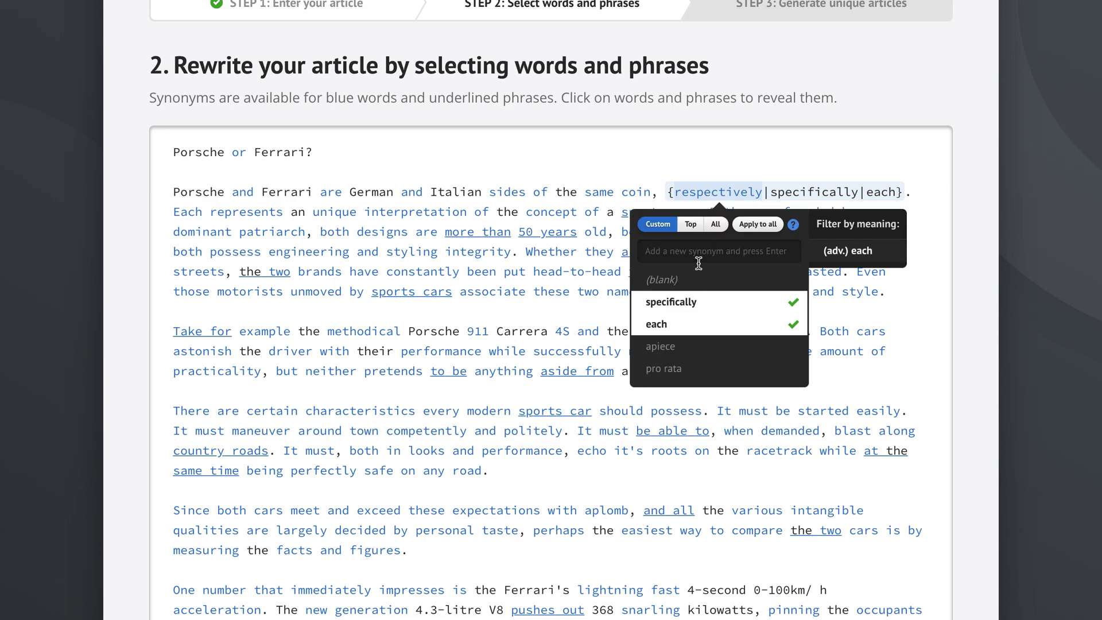
click(712, 323)
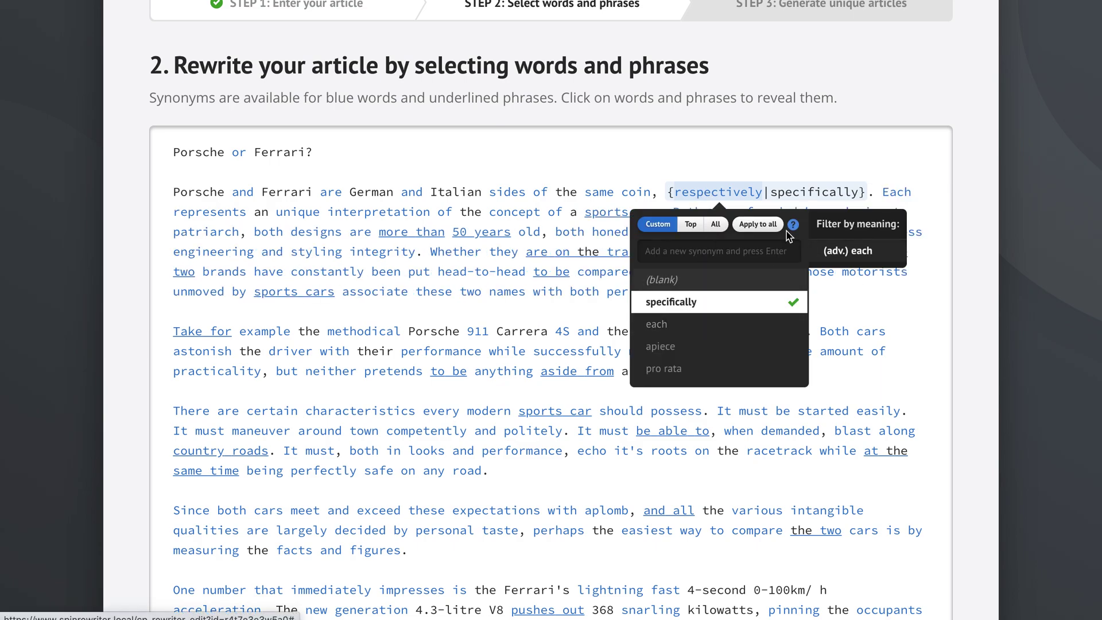
click(784, 161)
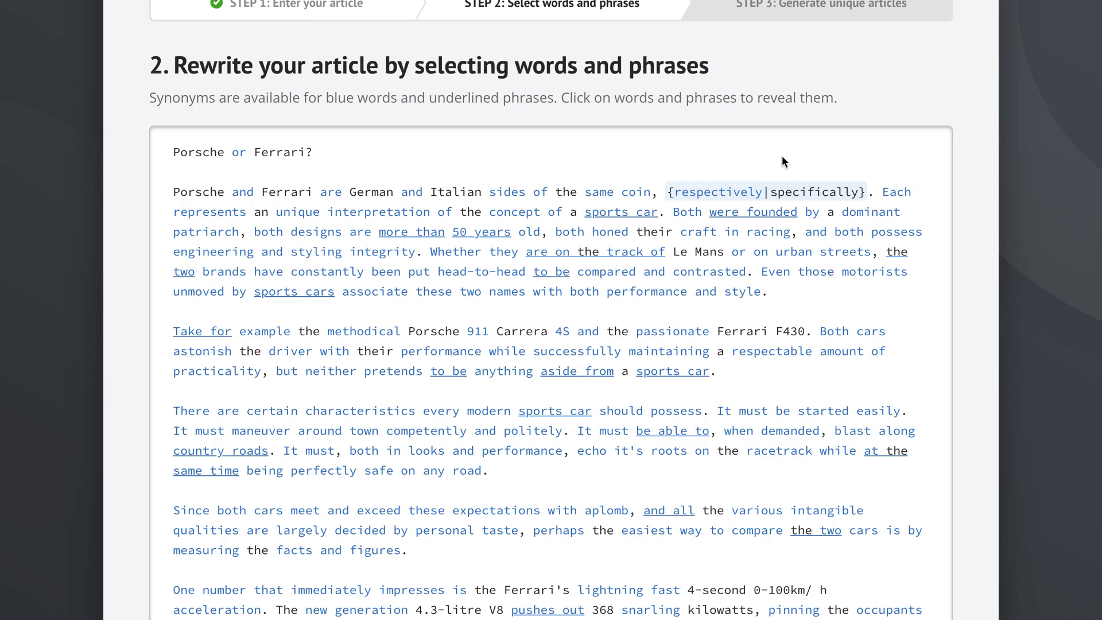
click(714, 194)
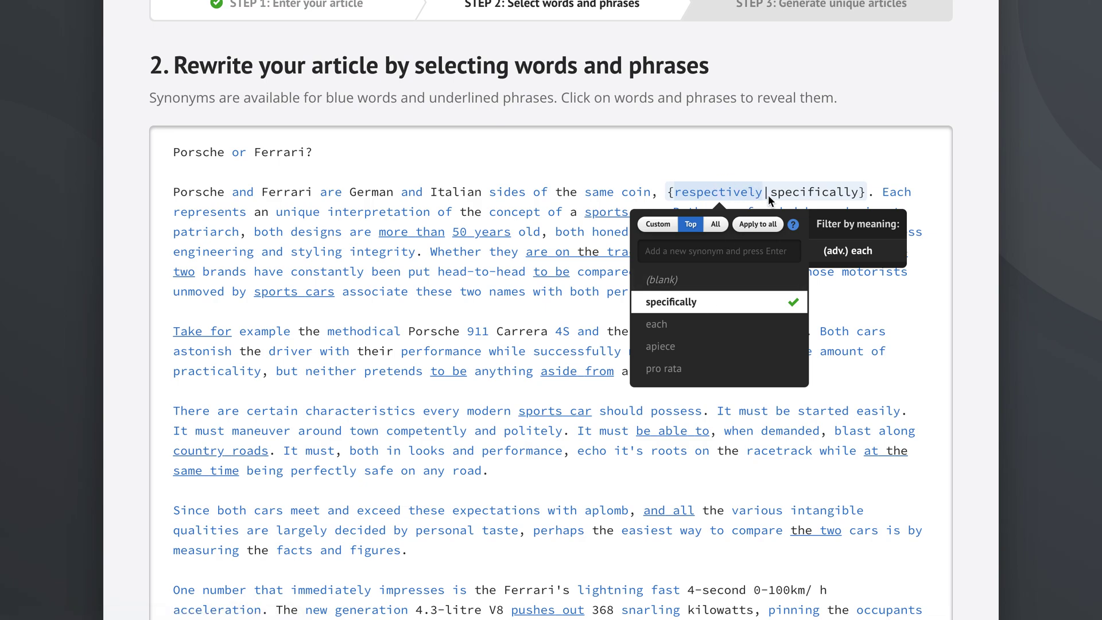
click(761, 157)
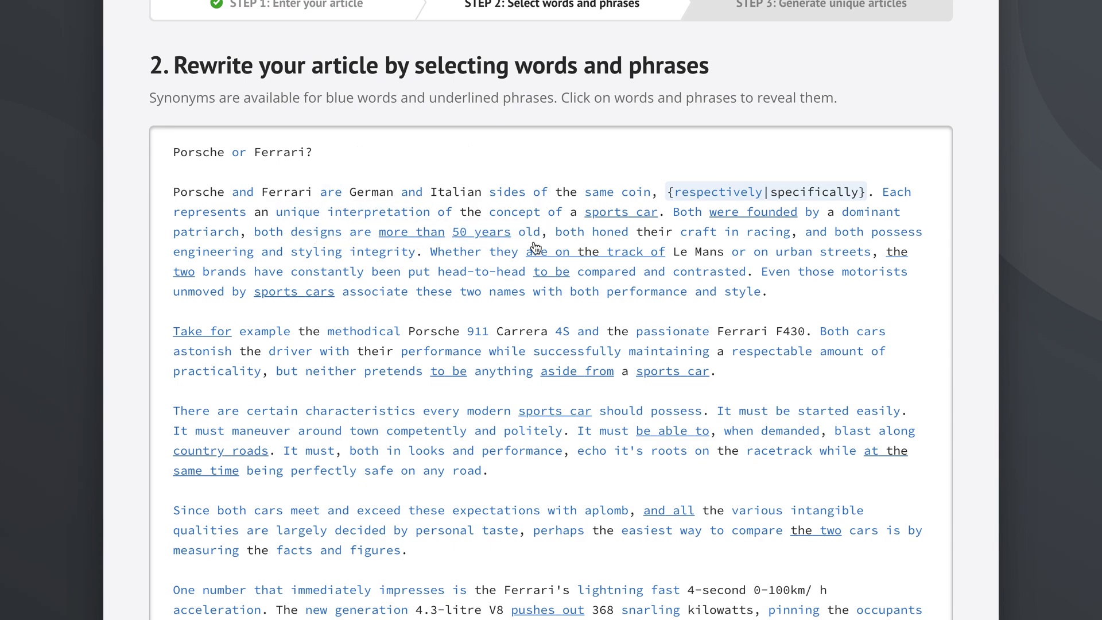
Add 'greater than', 'much more than' and 'over' as synonyms for 'more than'
double_click(405, 236)
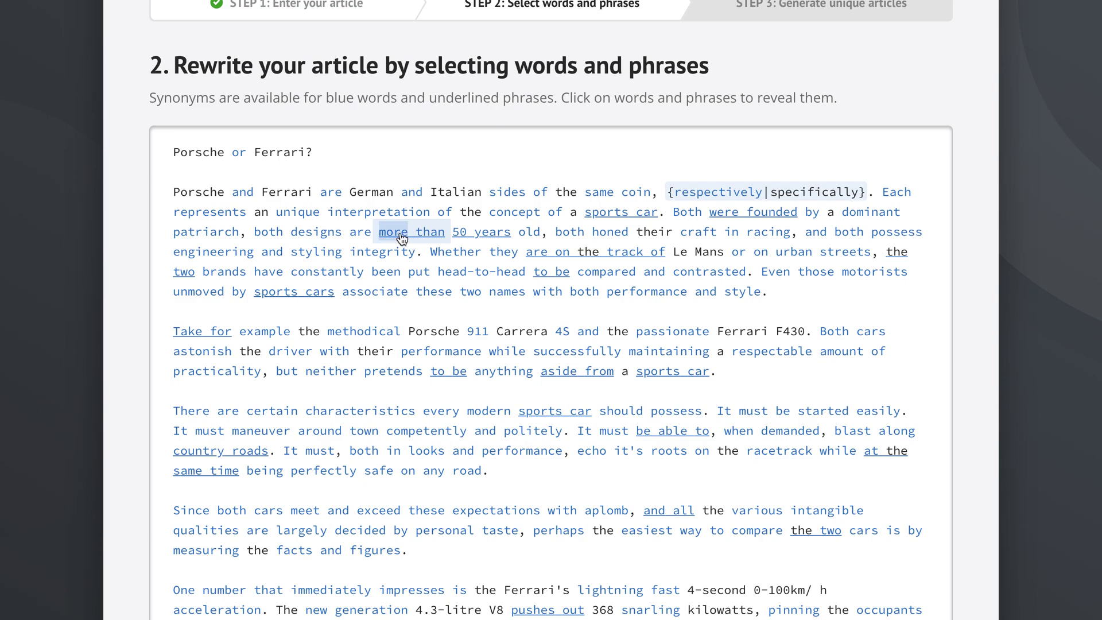
double_click(434, 235)
click(416, 230)
double_click(404, 229)
double_click(421, 230)
click(418, 229)
click(413, 233)
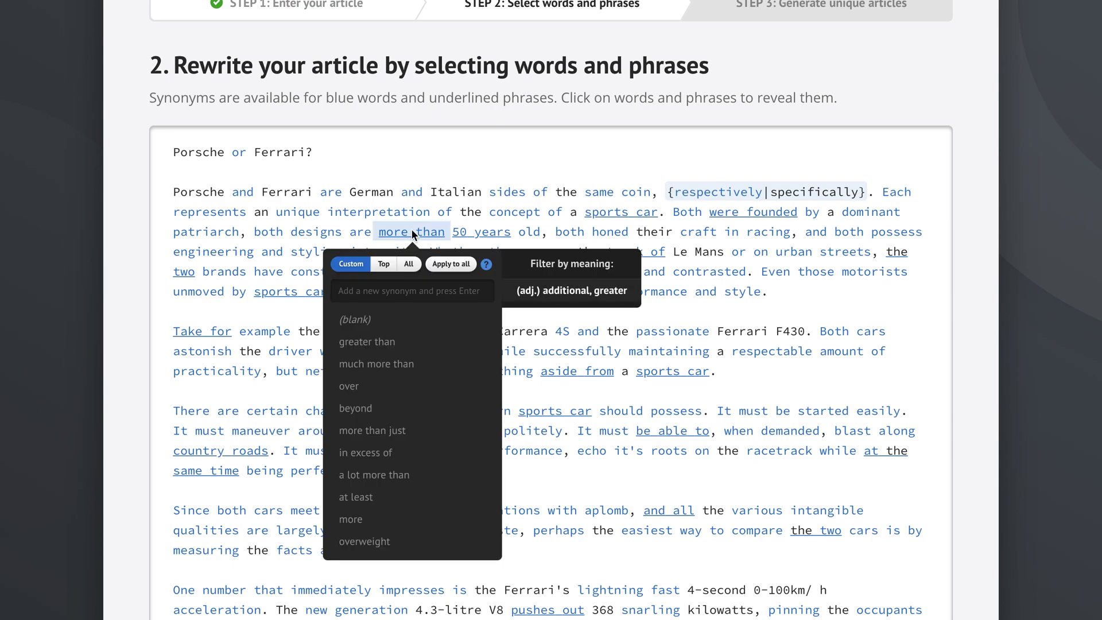
click(386, 345)
click(389, 365)
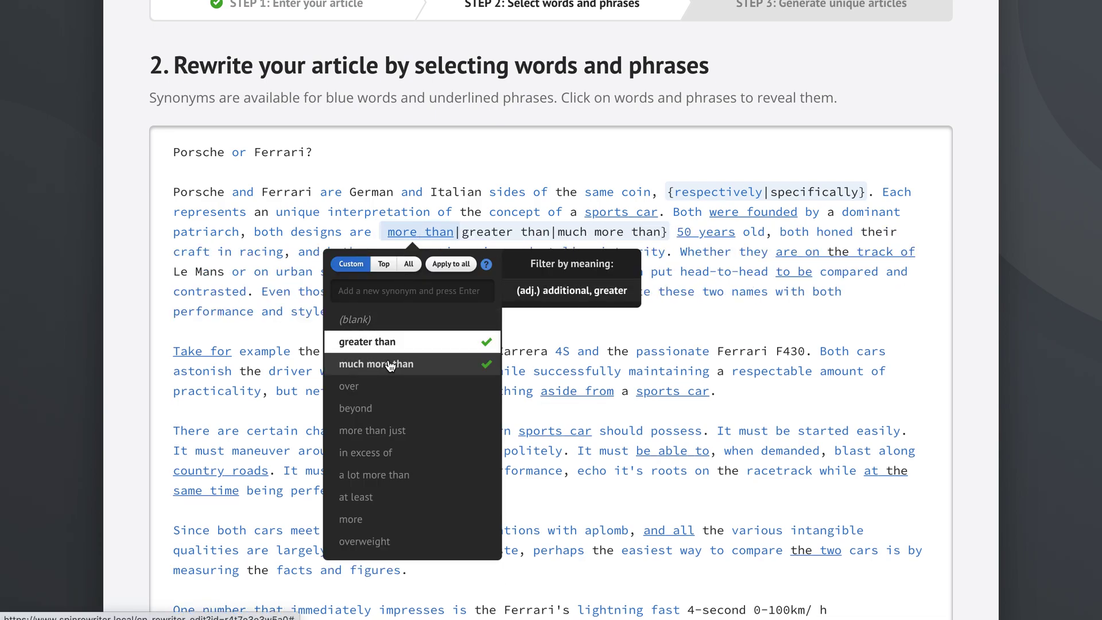
click(389, 393)
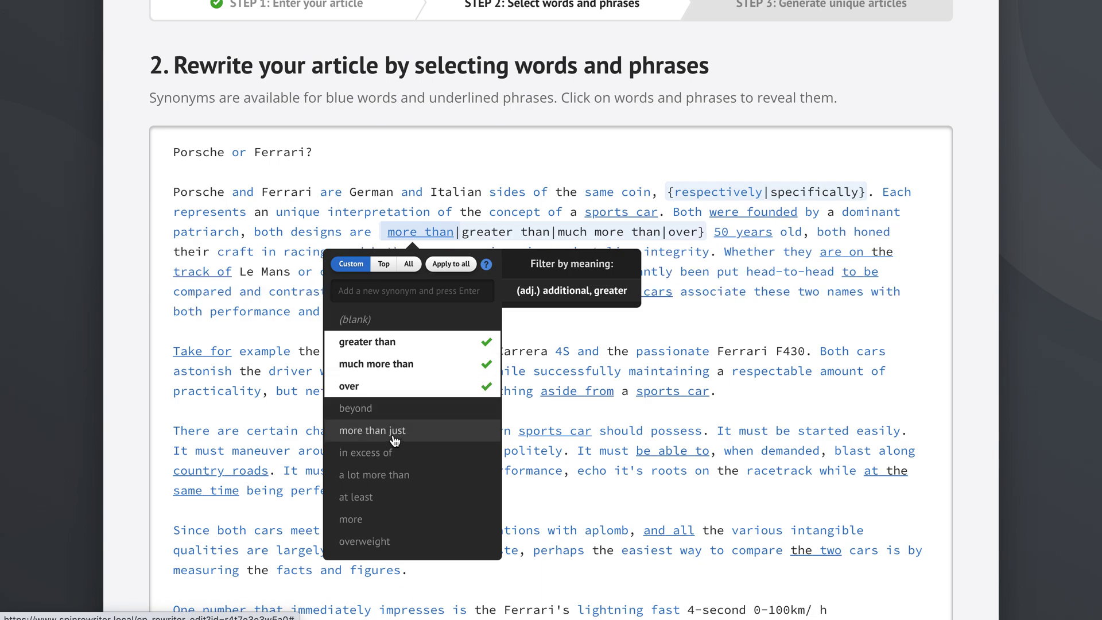
click(419, 171)
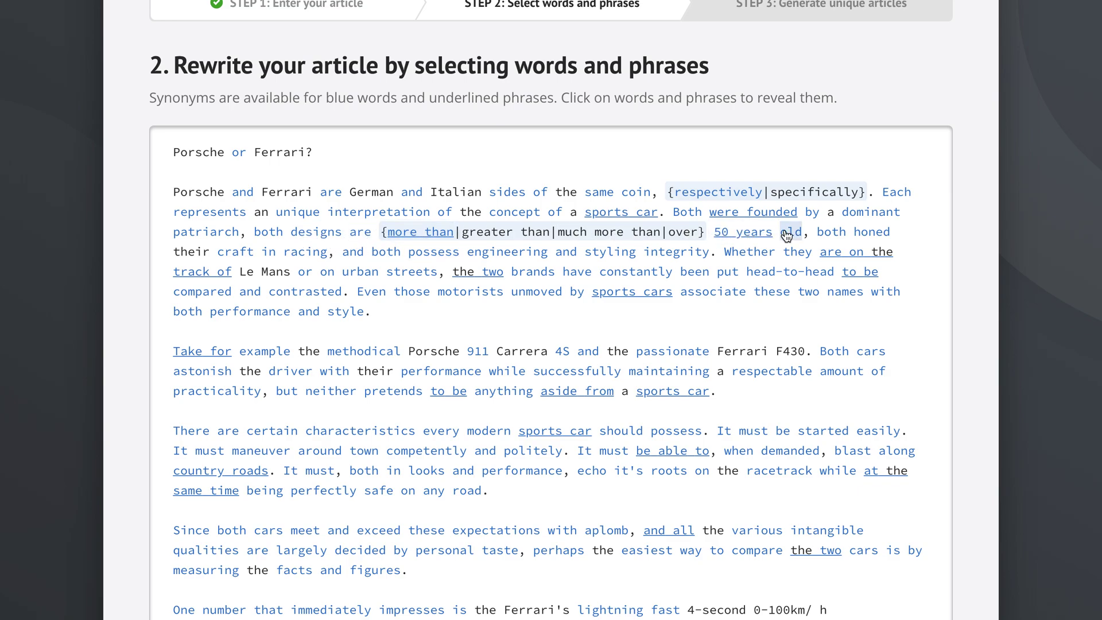
Remove 'greater than' from the alternatives for 'more than'
click(422, 235)
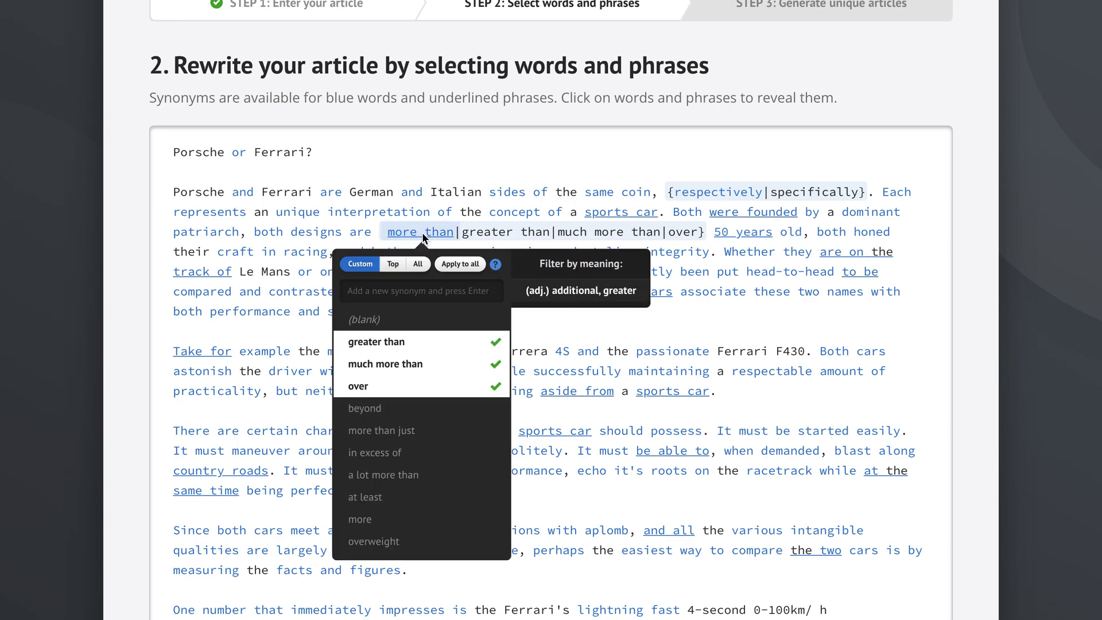
click(418, 343)
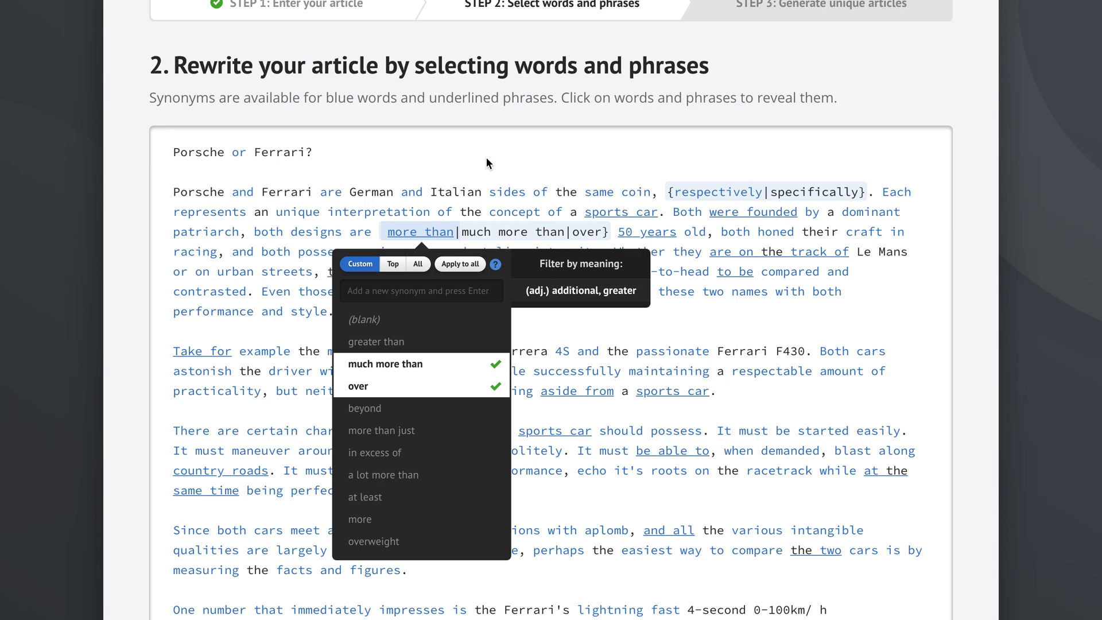
click(394, 343)
click(395, 343)
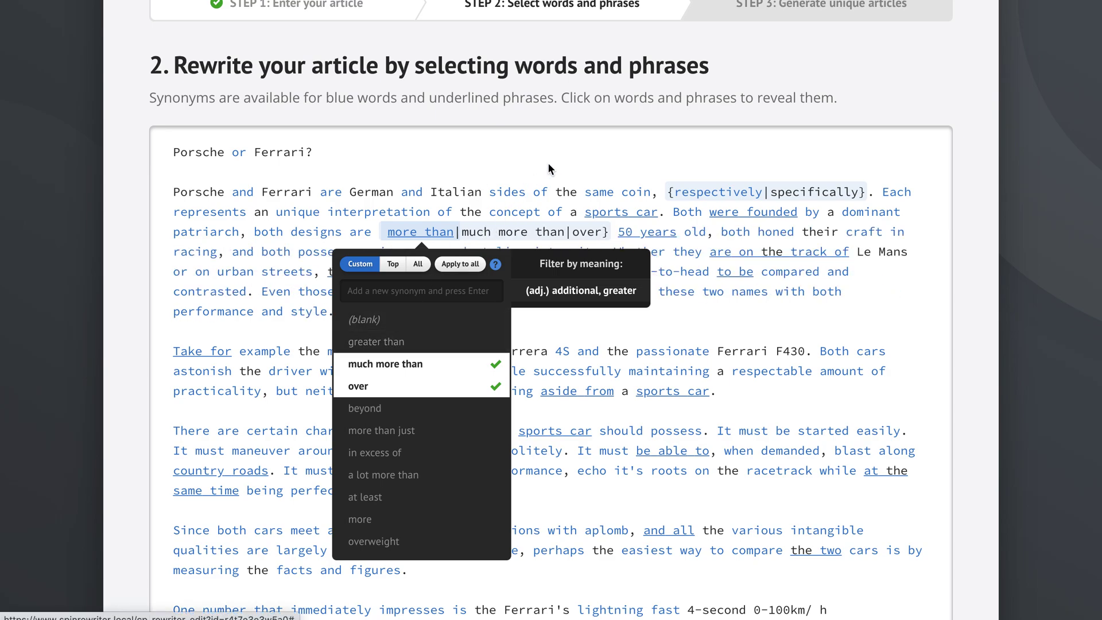
click(564, 156)
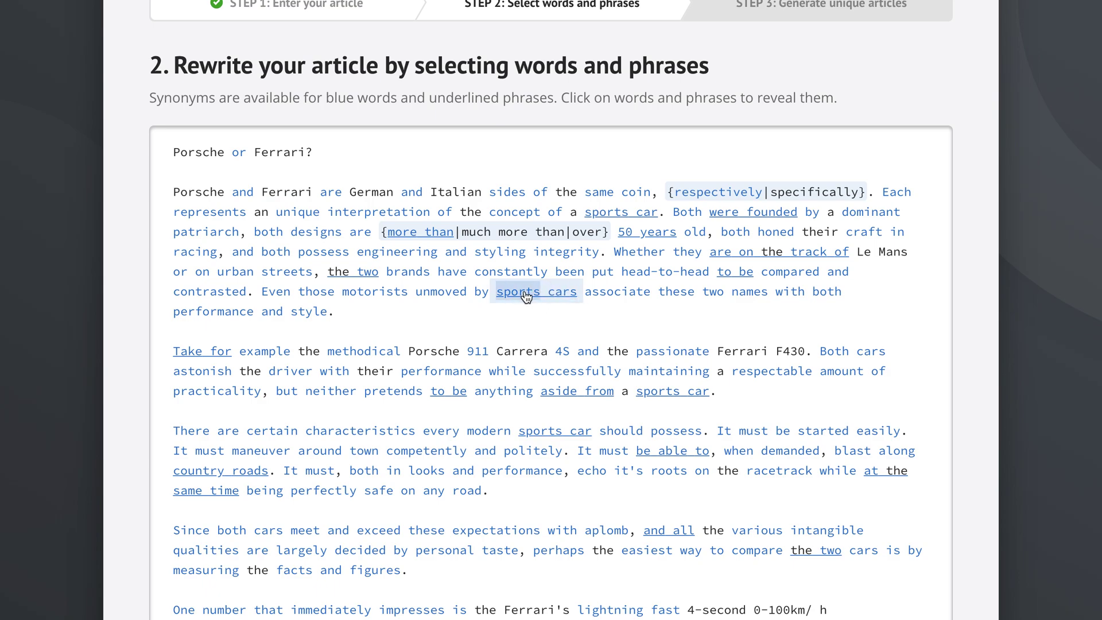
Add vehicles, automobiles and autos as synonyms for 'cars' and apply them to every occurrence
click(562, 295)
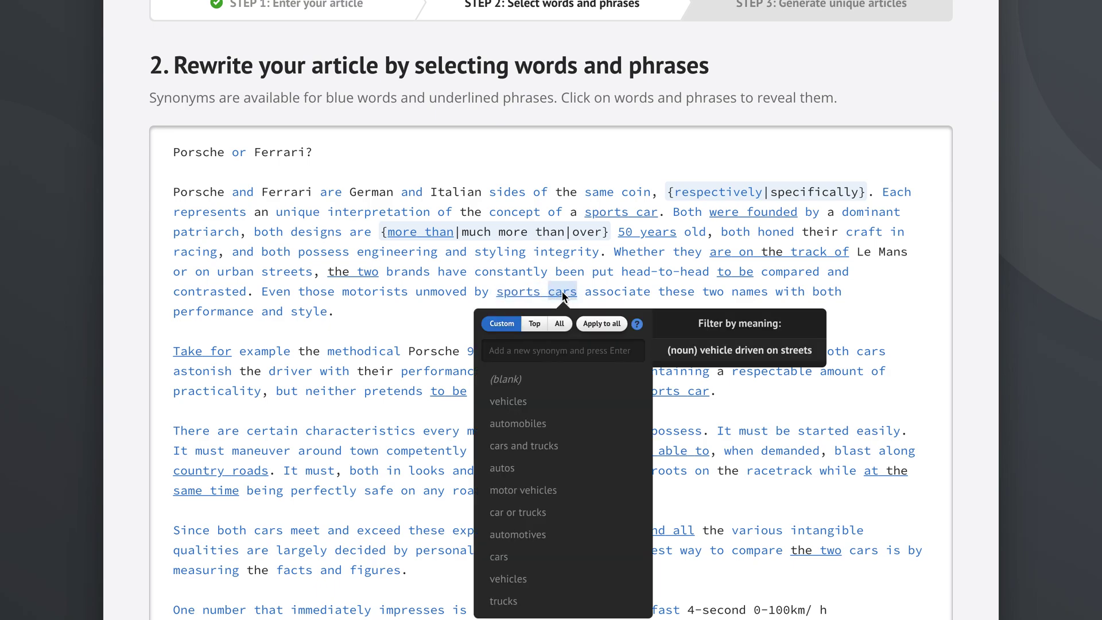
click(536, 409)
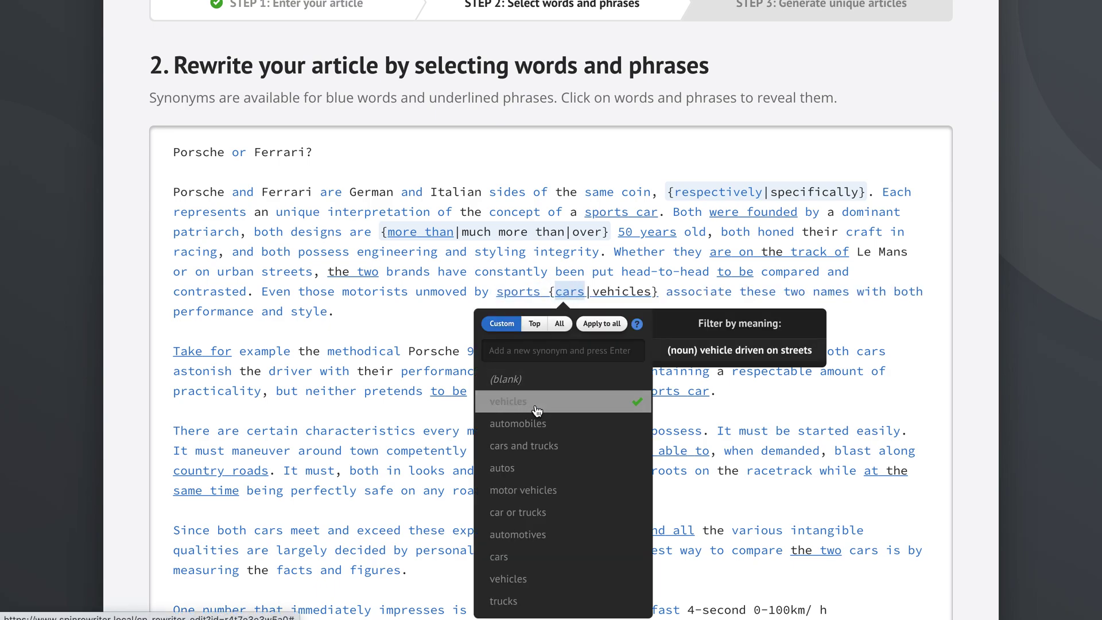
click(554, 431)
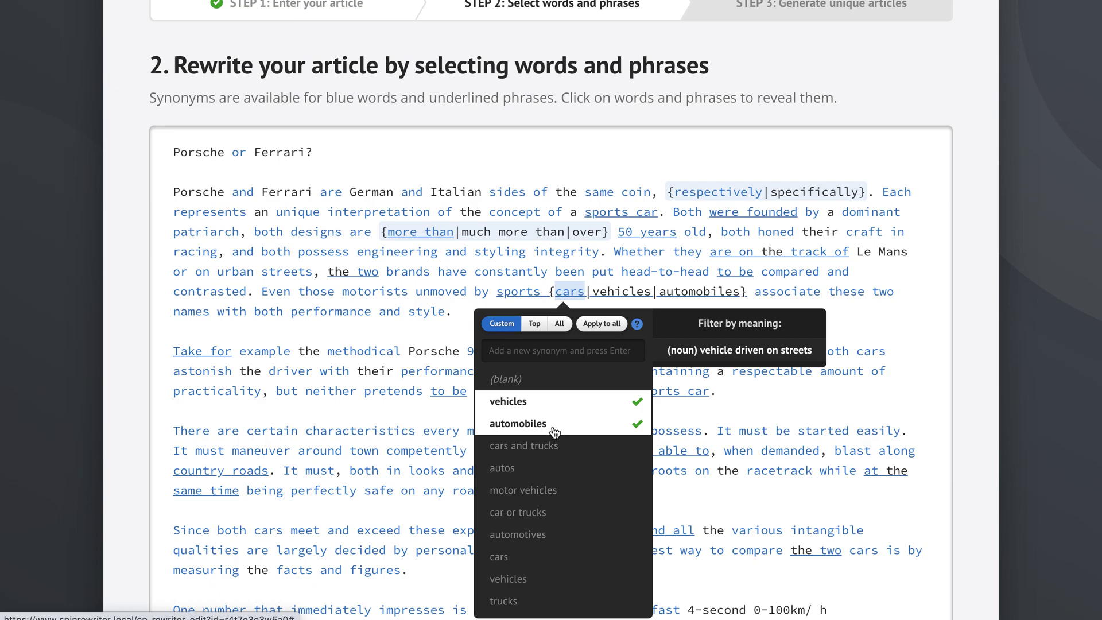
click(555, 475)
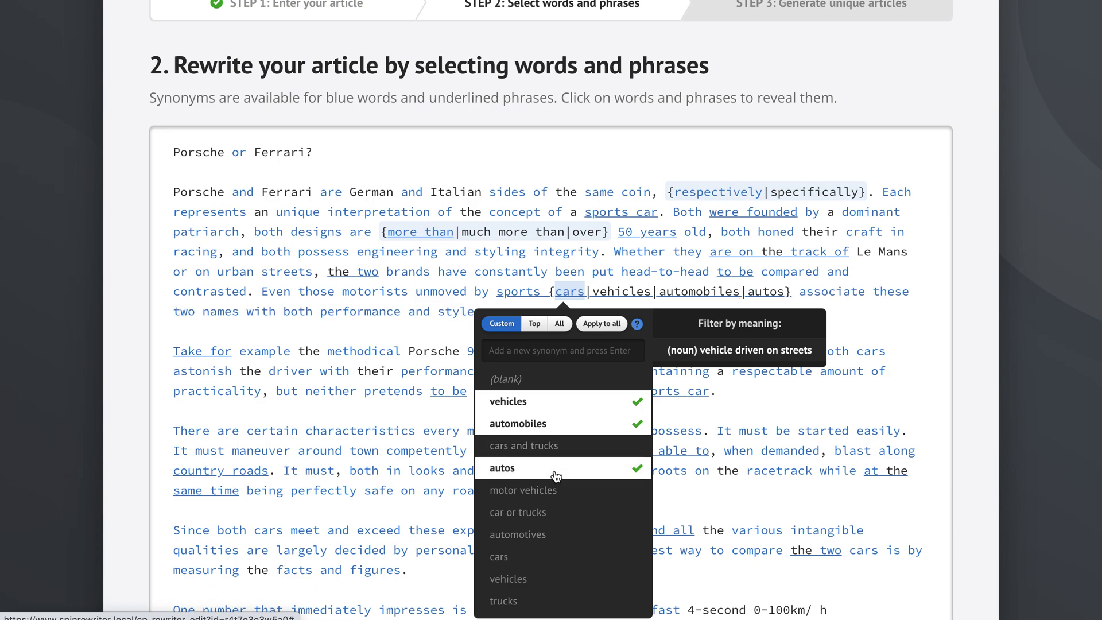
click(604, 326)
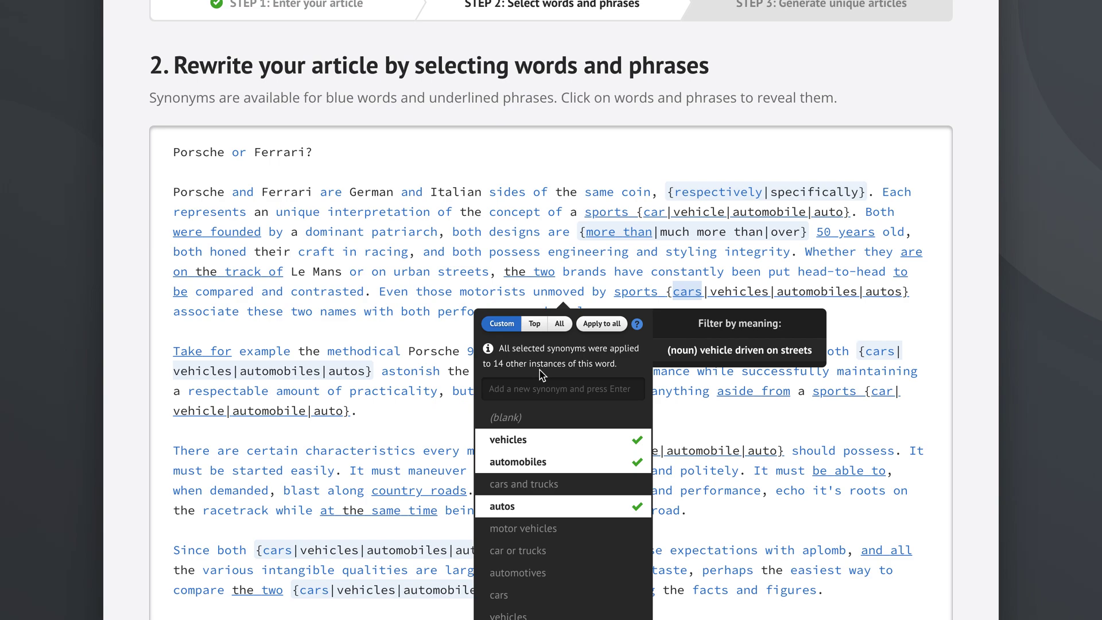
click(855, 321)
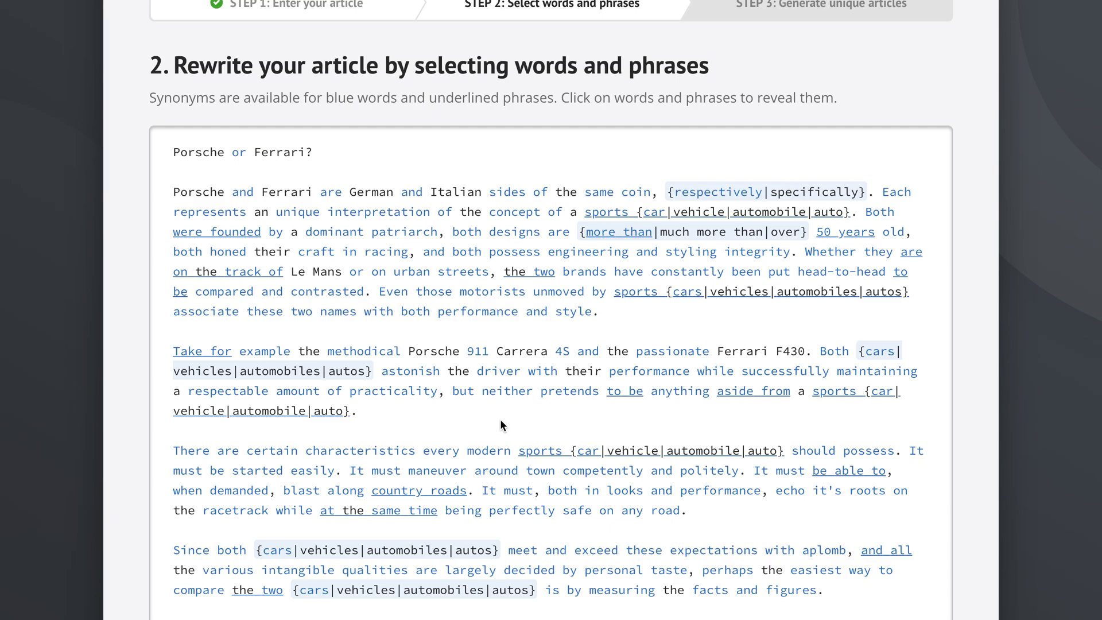
Give 'modern' its top synonyms, contemporary and modern-day
click(485, 453)
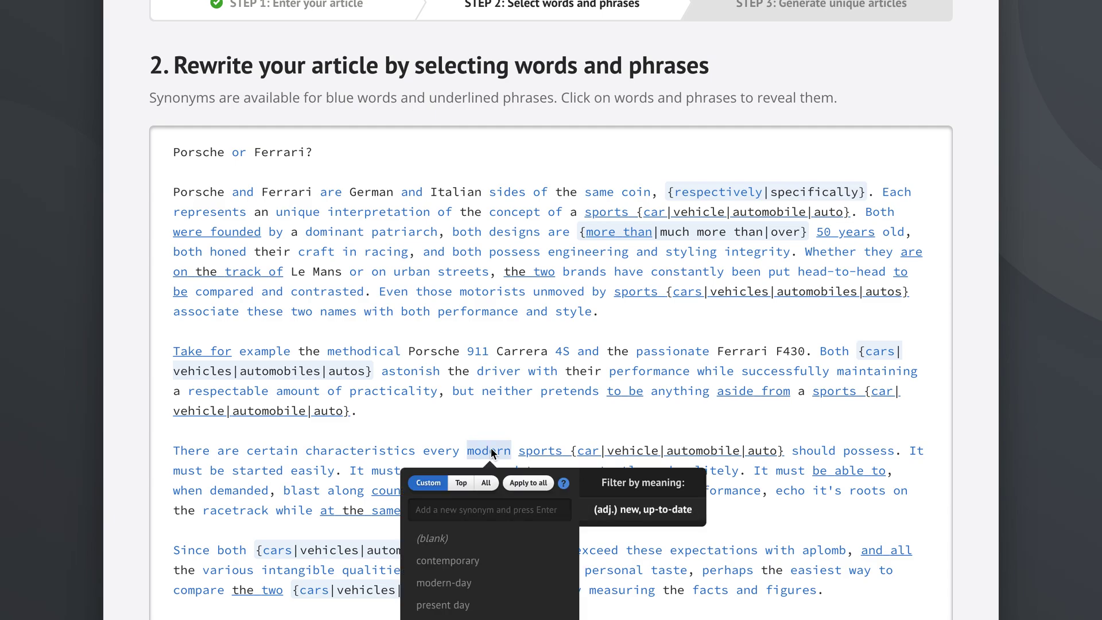
scroll(756, 424, down, 5)
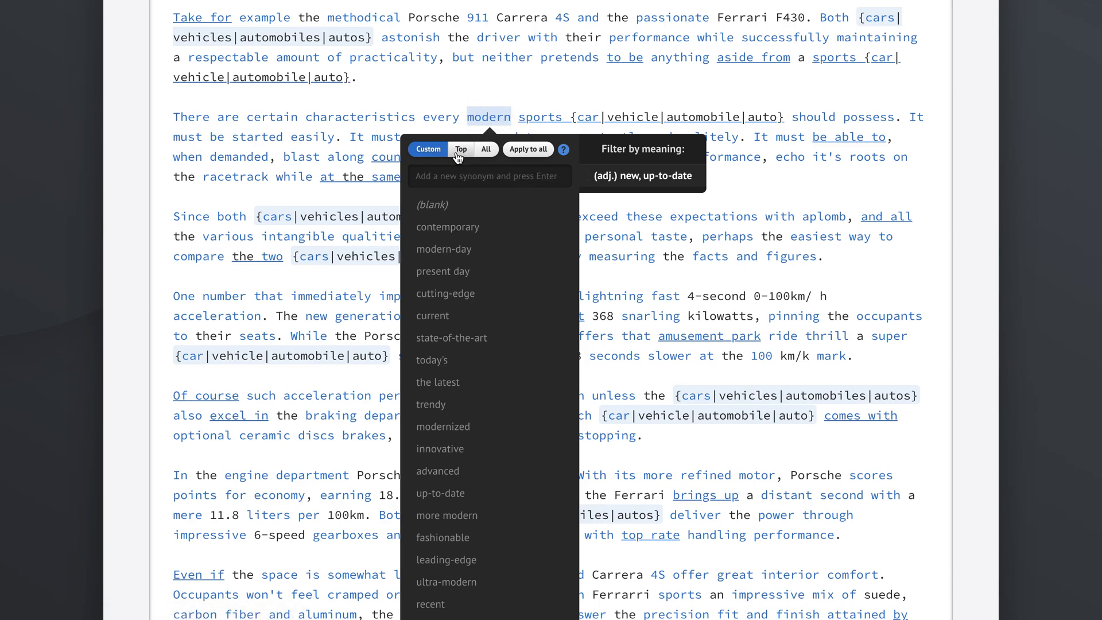
click(463, 152)
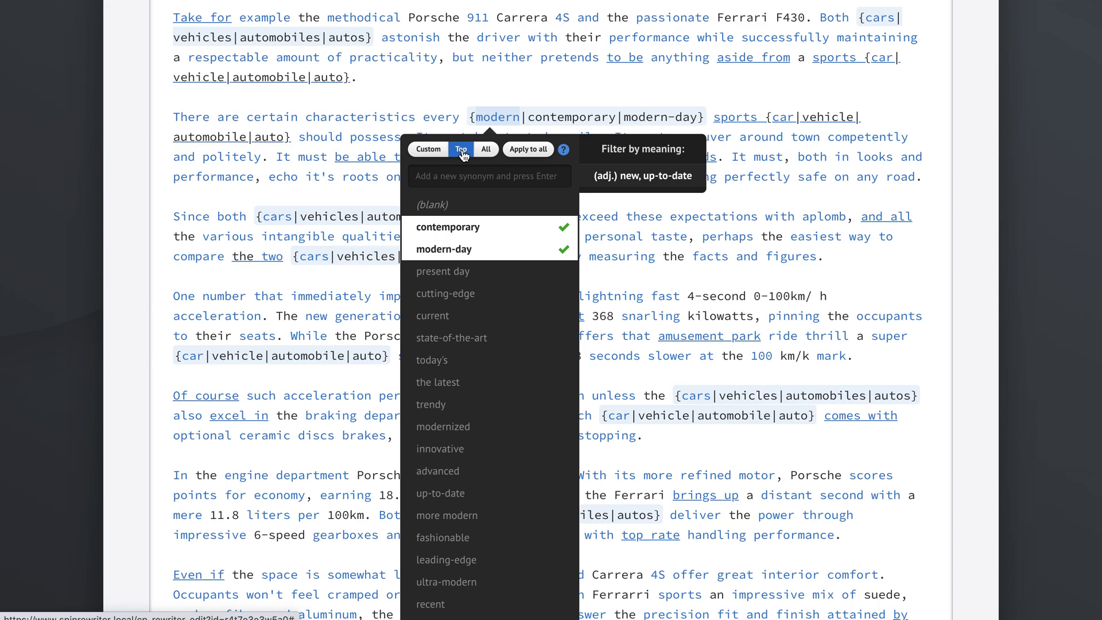
click(507, 90)
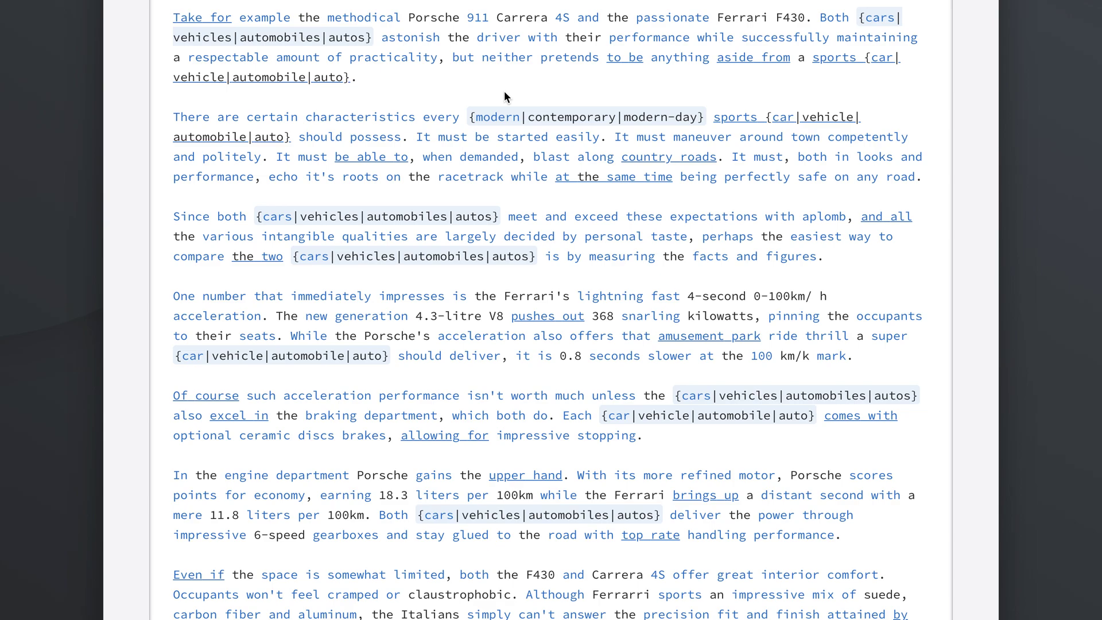
click(493, 117)
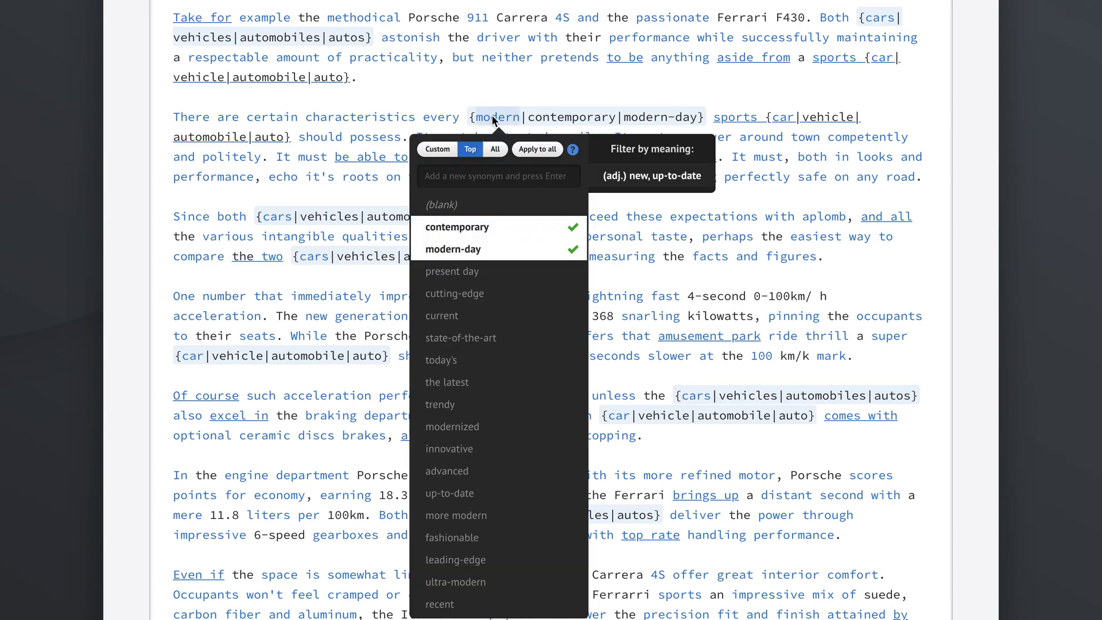
Add all synonyms for 'modern', then drop innovative, trendy and the latest
click(496, 150)
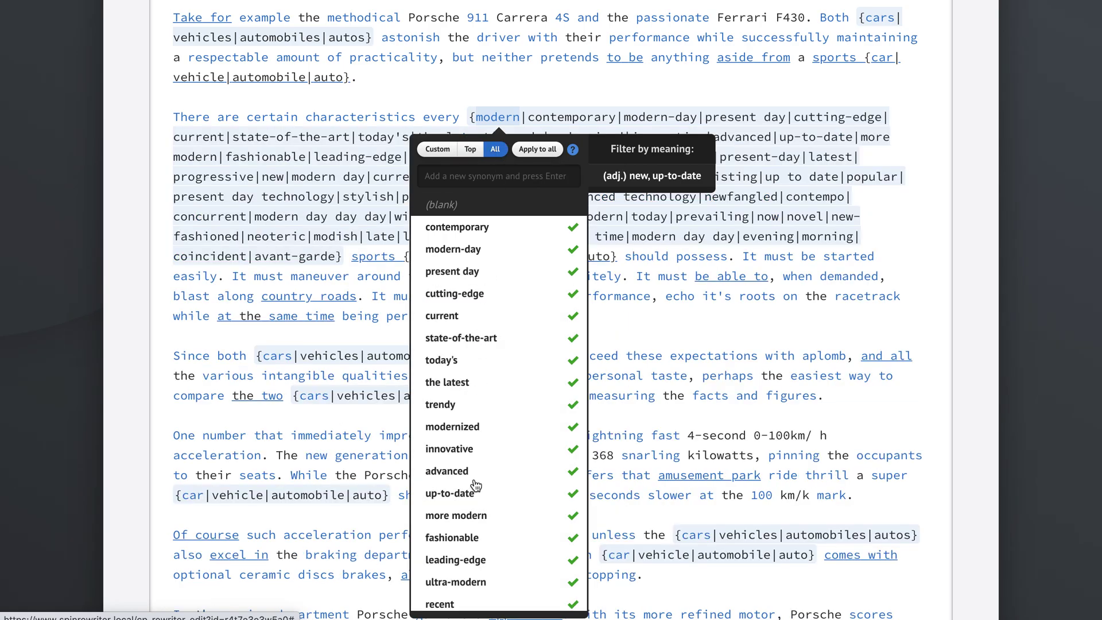
click(530, 85)
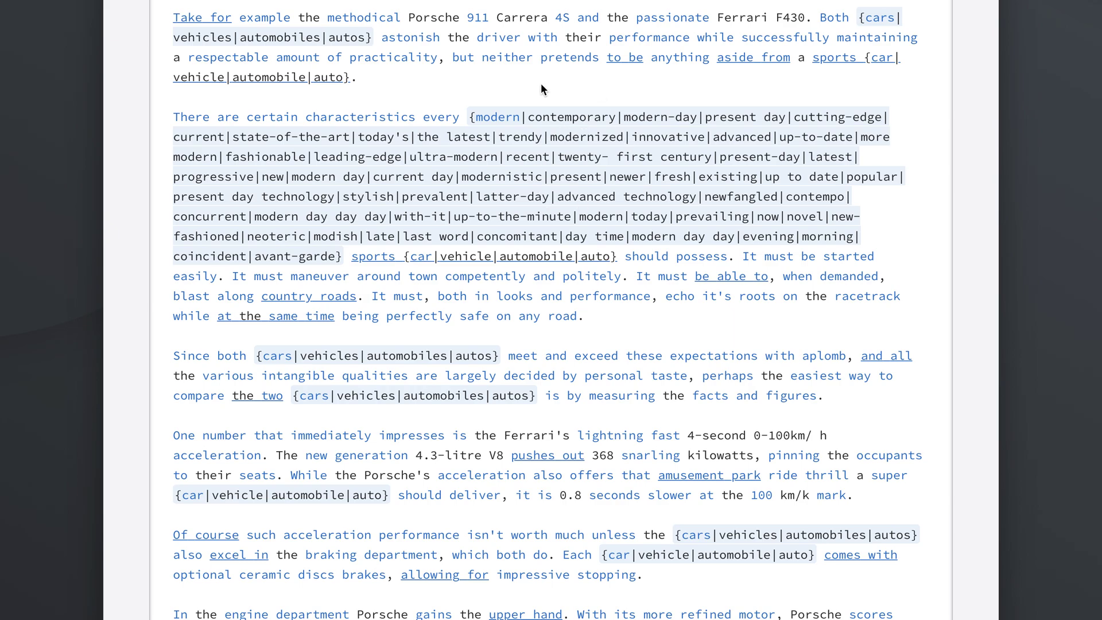
click(496, 118)
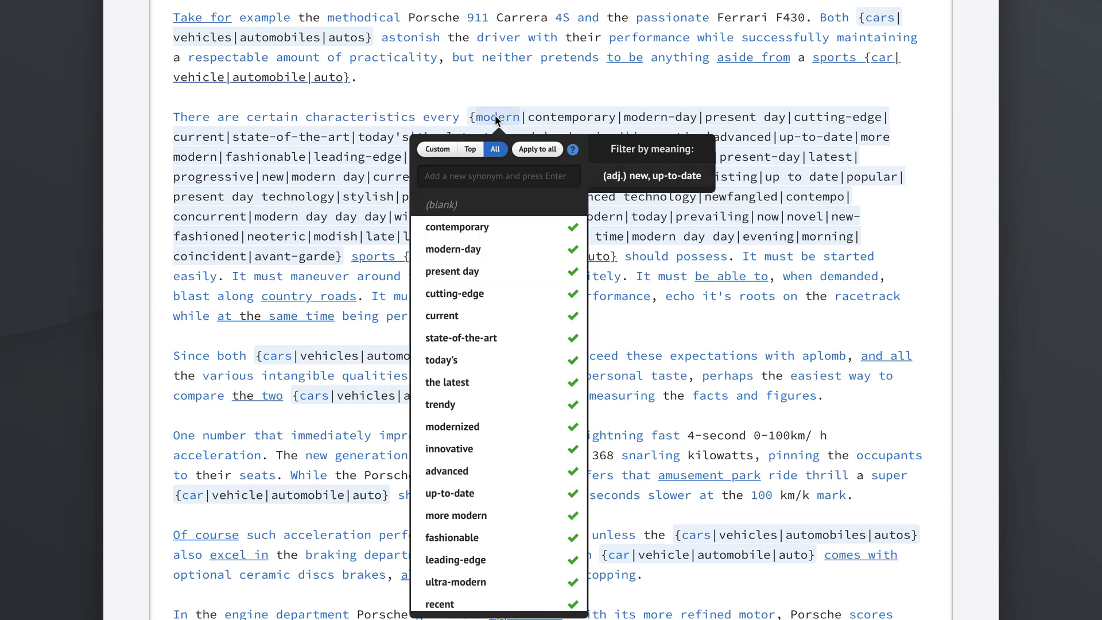
click(477, 451)
click(479, 406)
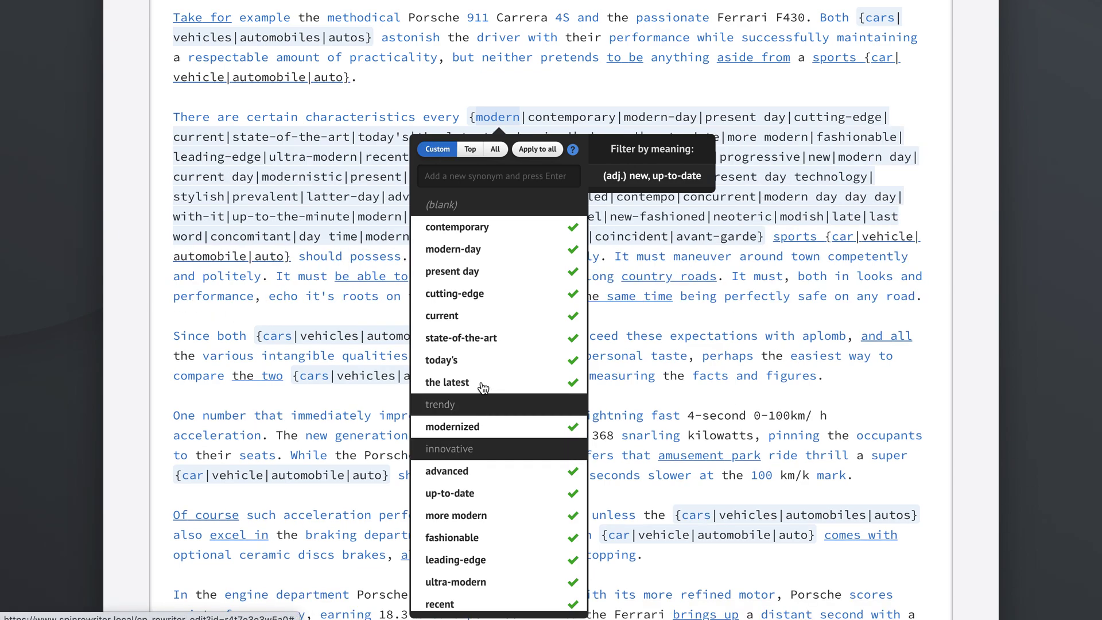
click(477, 384)
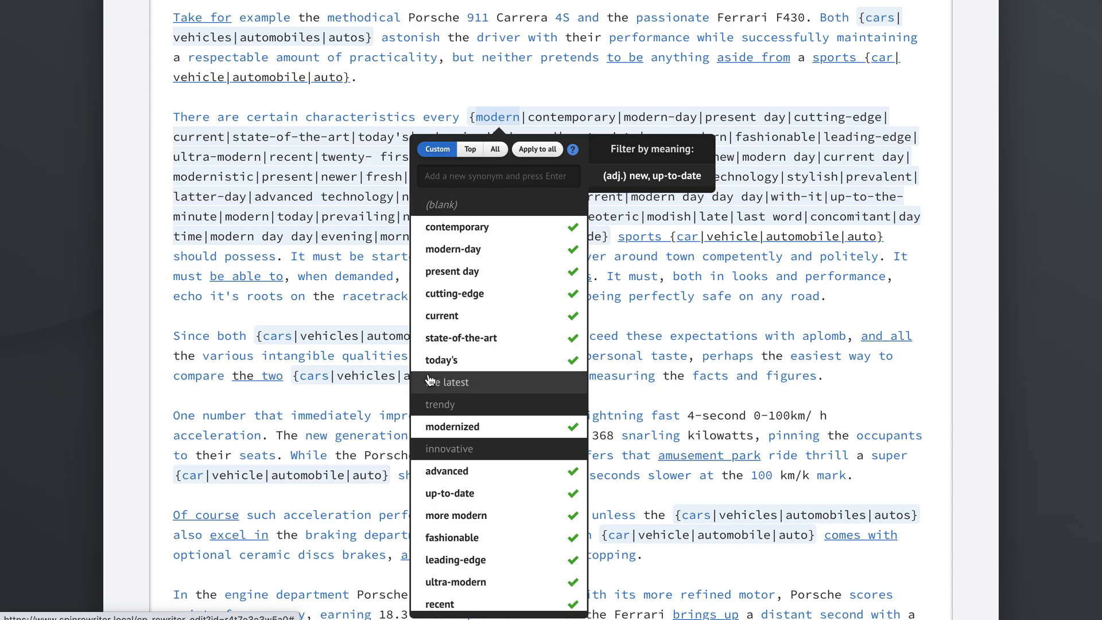
Reset 'modern' to its top synonyms, contemporary and modern-day
click(473, 152)
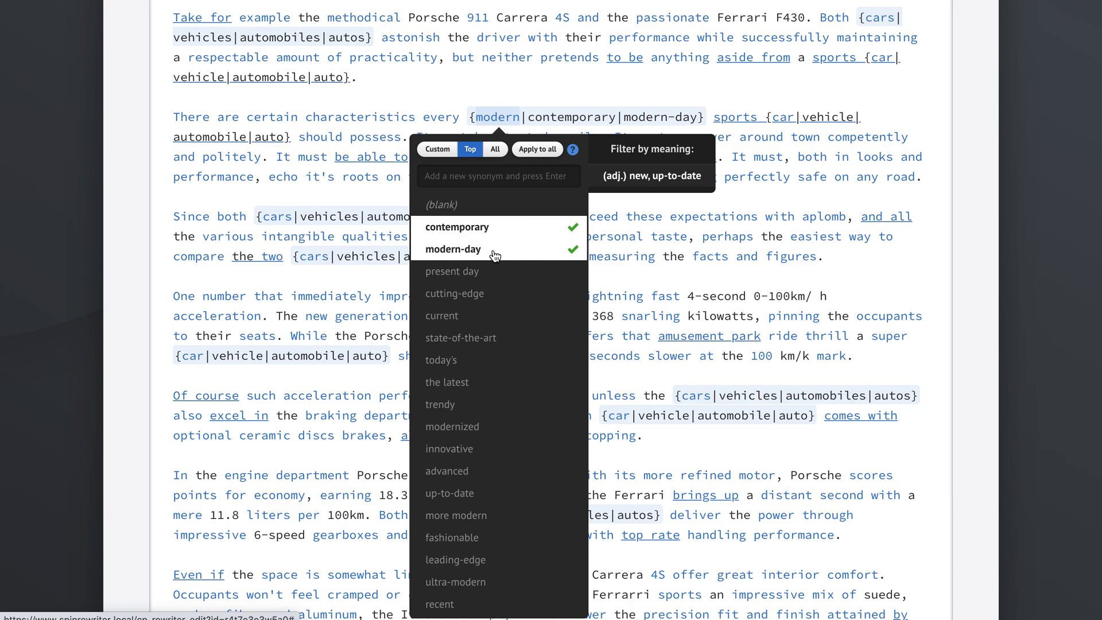
click(495, 253)
click(493, 253)
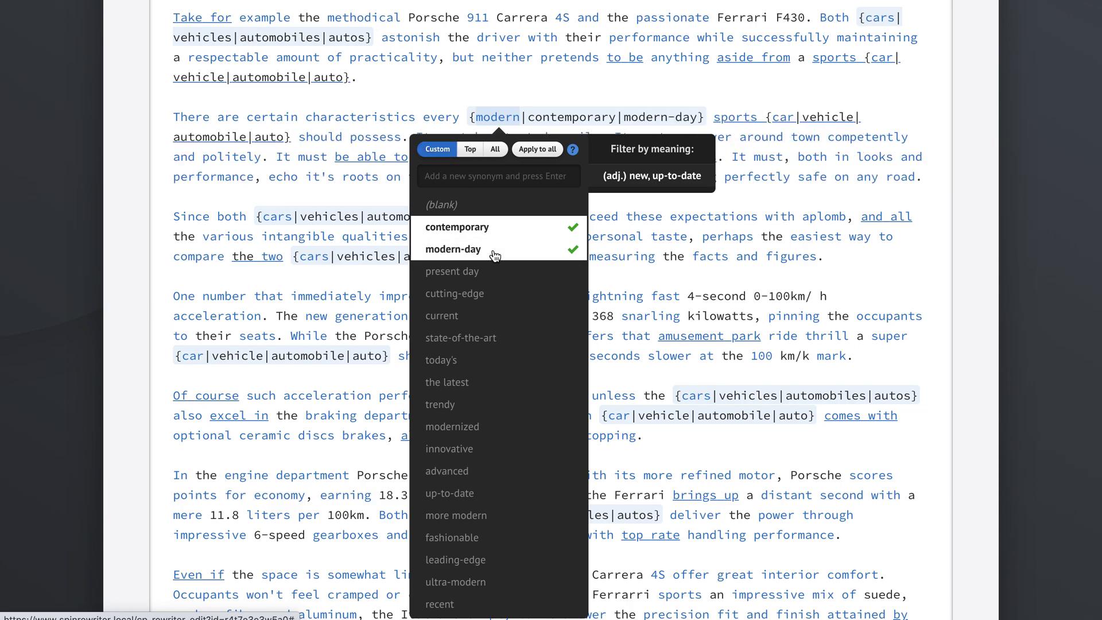
click(537, 84)
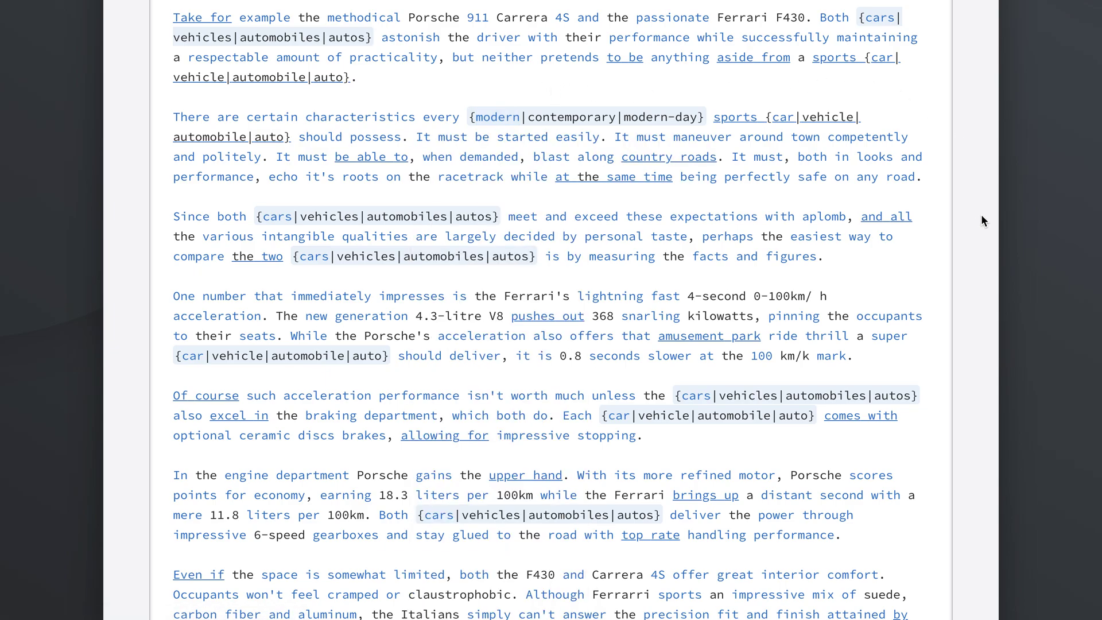
Add 'Despite' and 'Irrespective of' as alternatives for 'Regardless of' in the last paragraph
scroll(981, 216, down, 7)
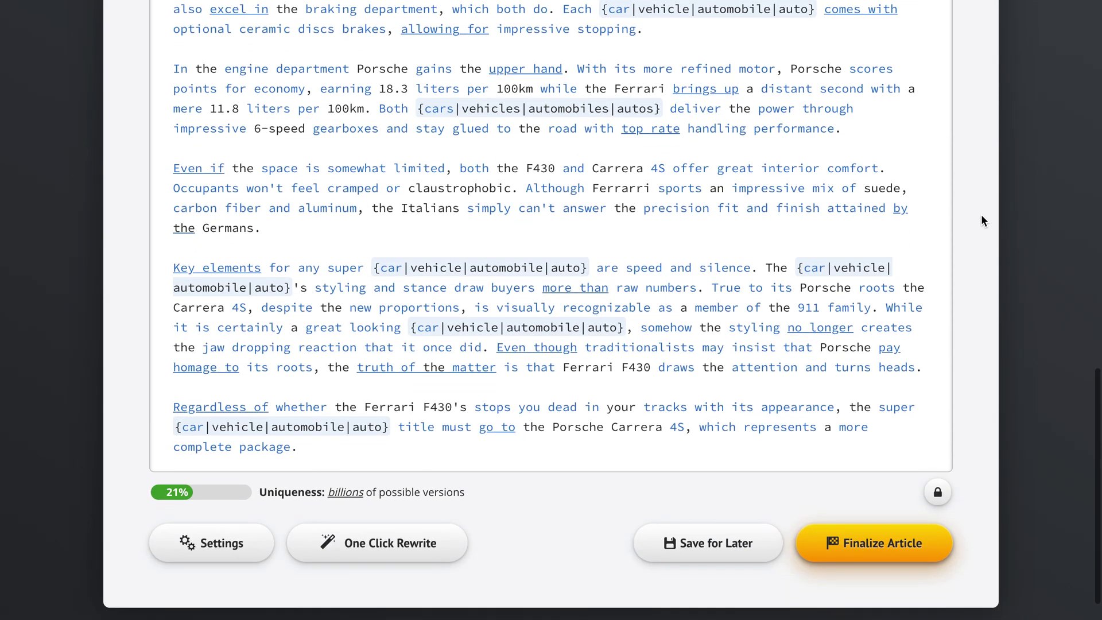
scroll(980, 215, down, 1)
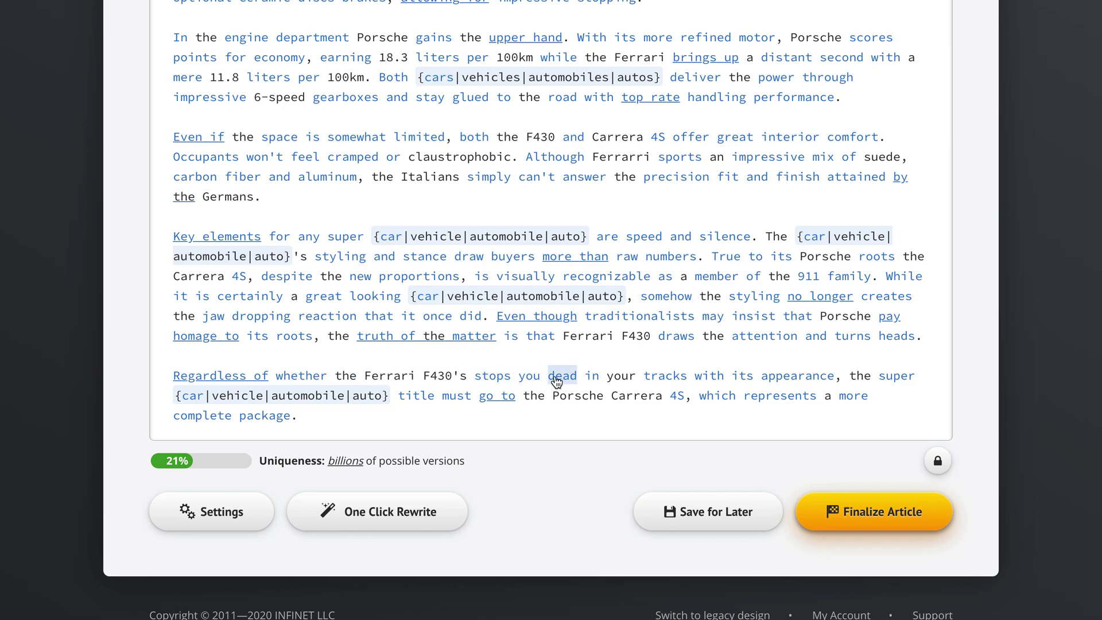
click(247, 374)
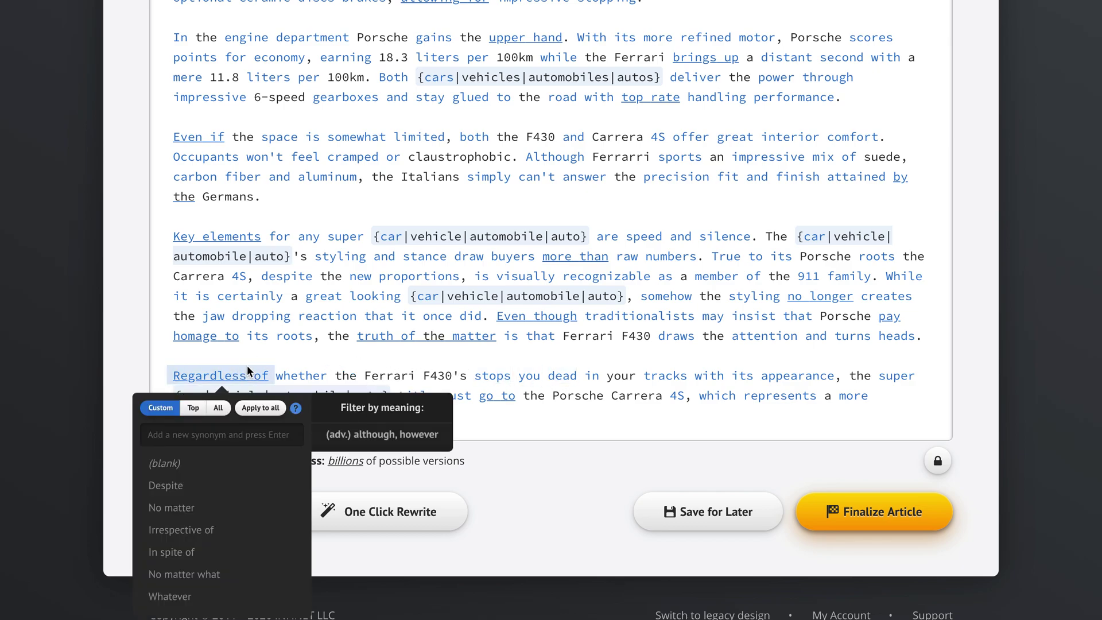
click(198, 486)
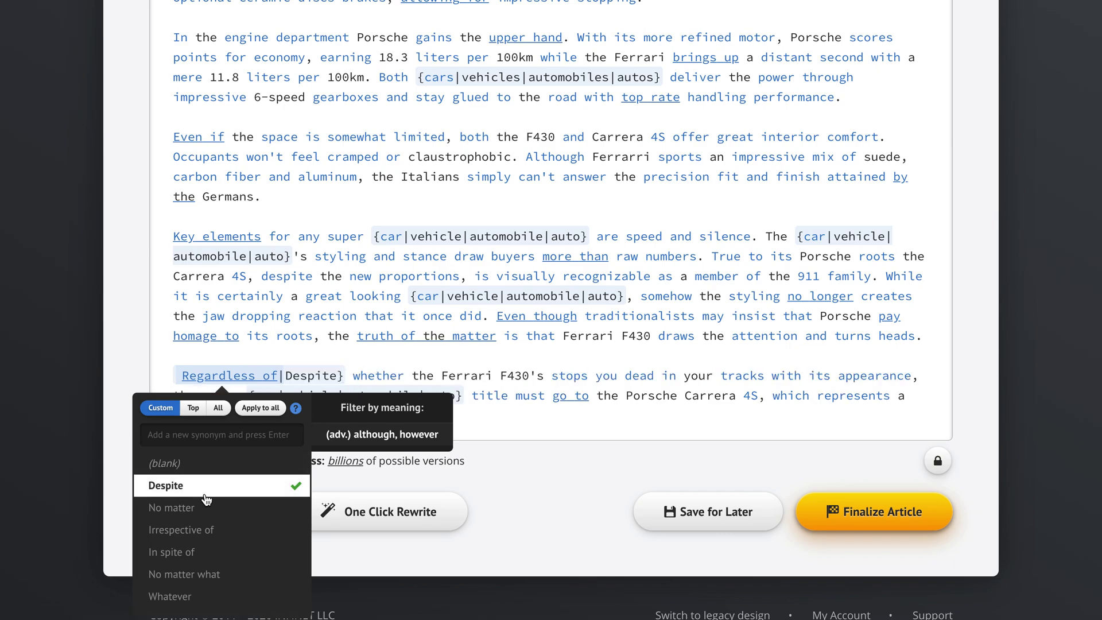
click(206, 532)
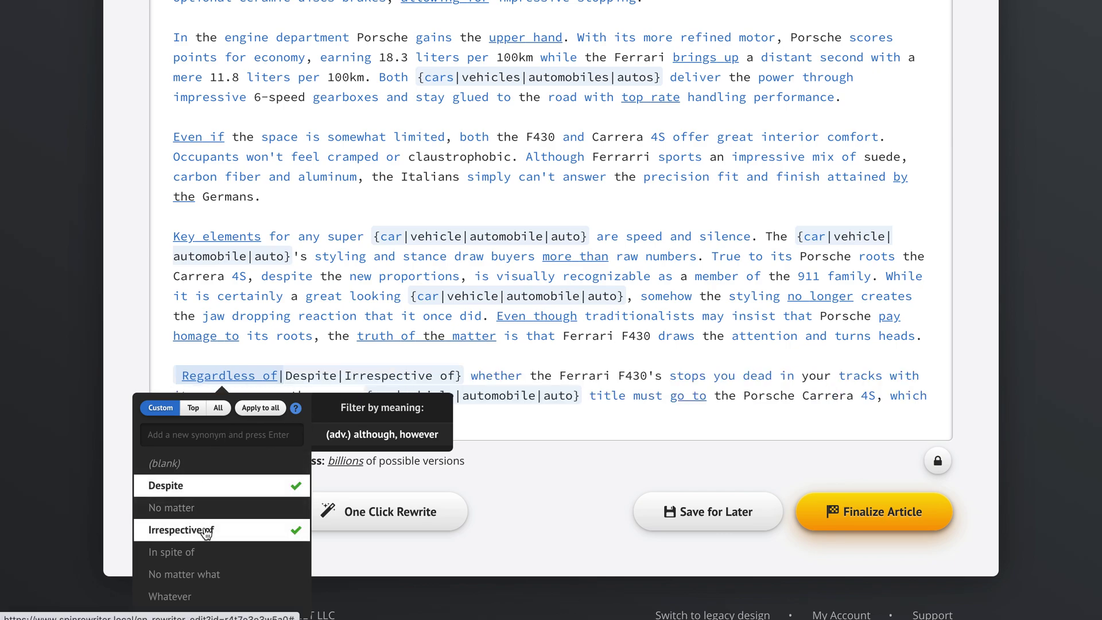
click(472, 360)
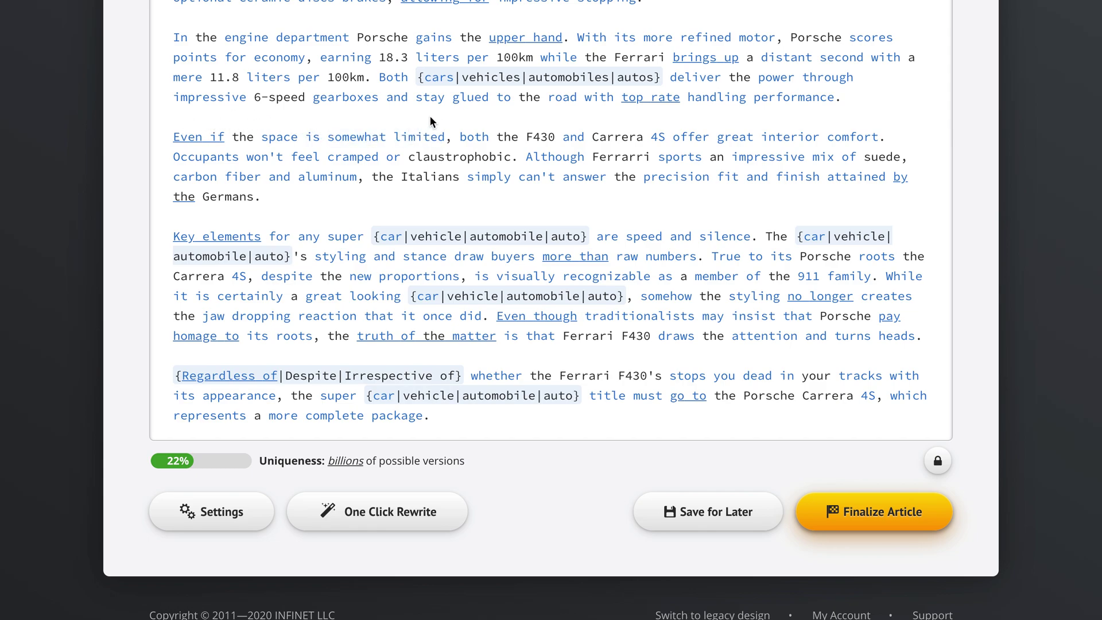
Give 'limited' the synonyms restricted and minimal, narrowing back to Top after trying all suggestions
click(418, 136)
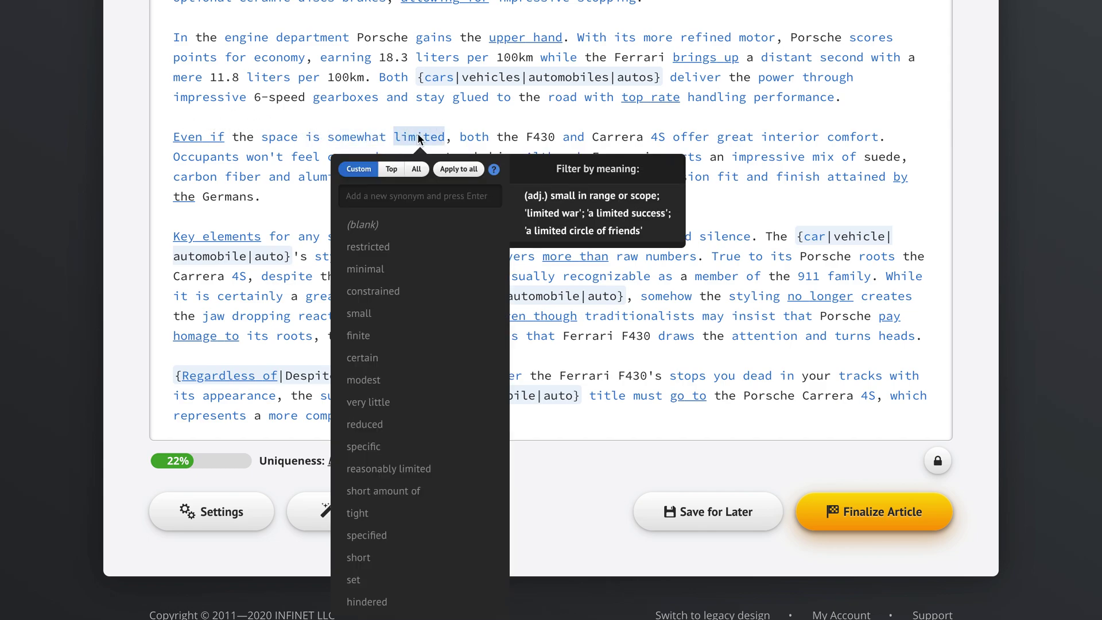
click(402, 247)
click(403, 269)
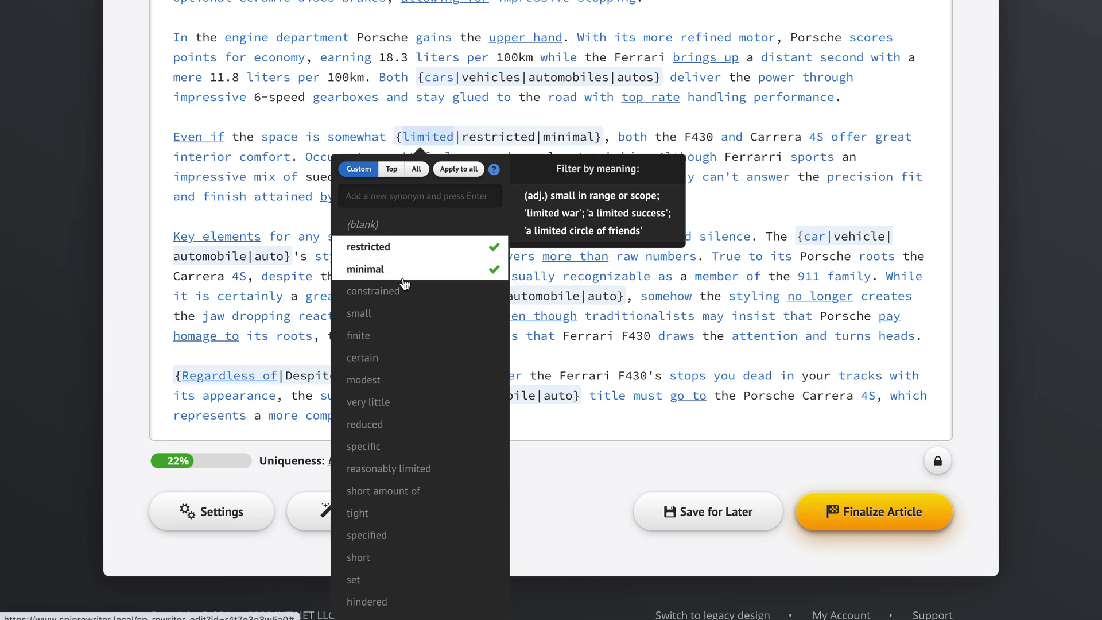
click(404, 291)
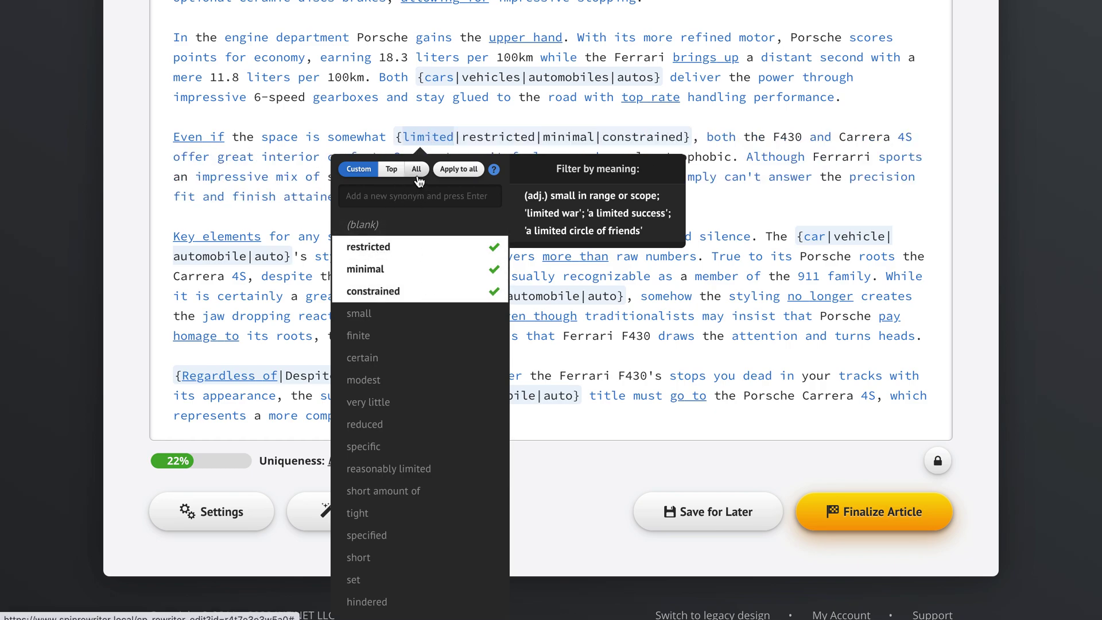
click(418, 170)
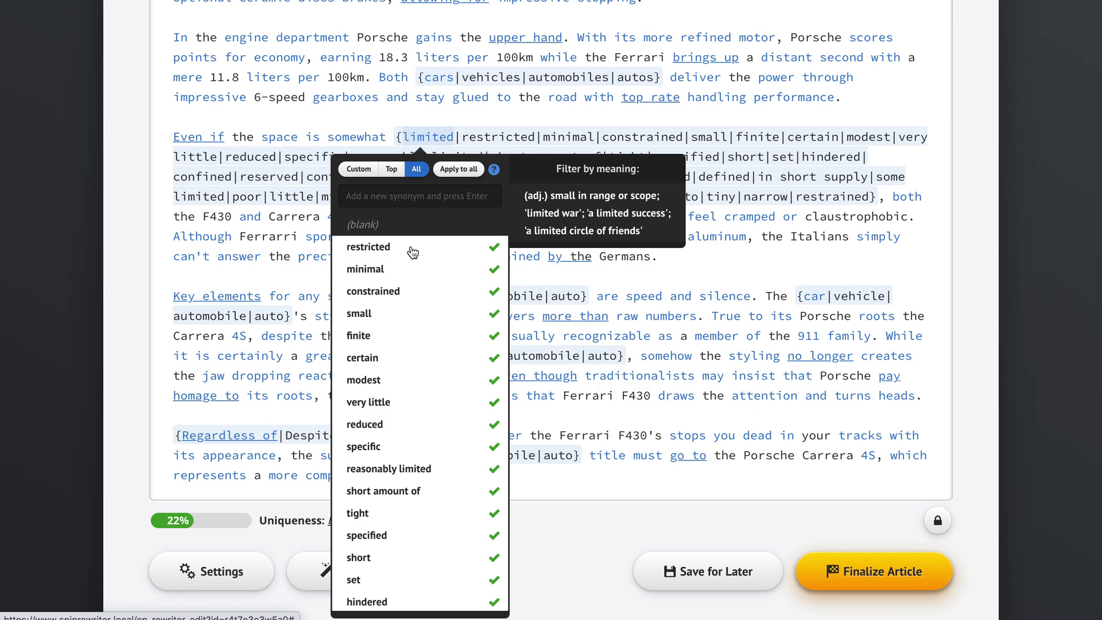
click(393, 170)
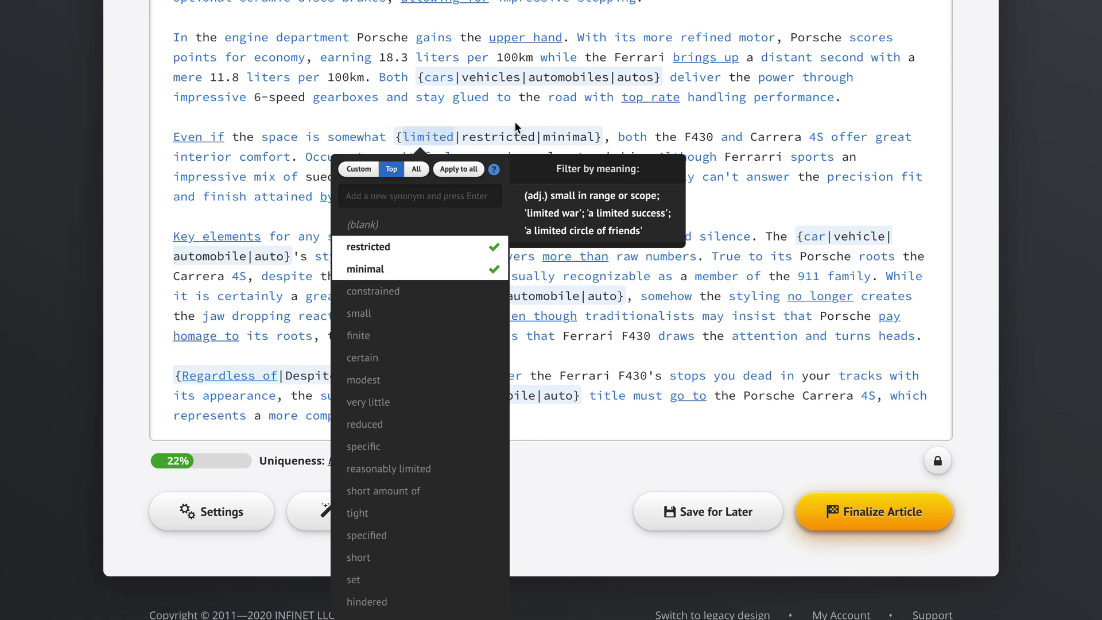
click(594, 119)
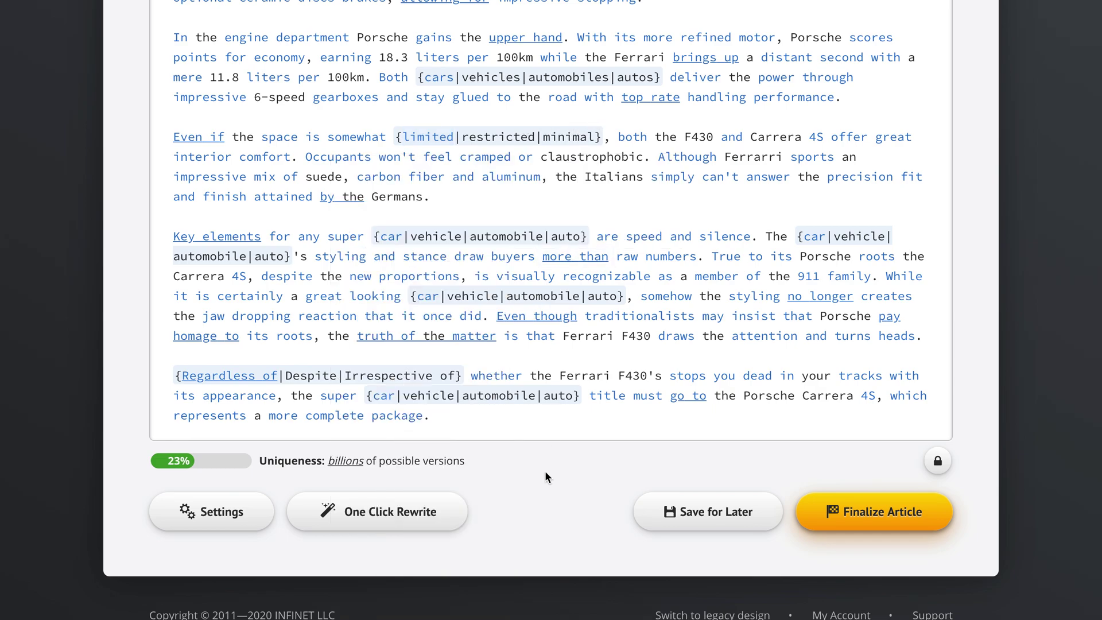
scroll(975, 242, up, 20)
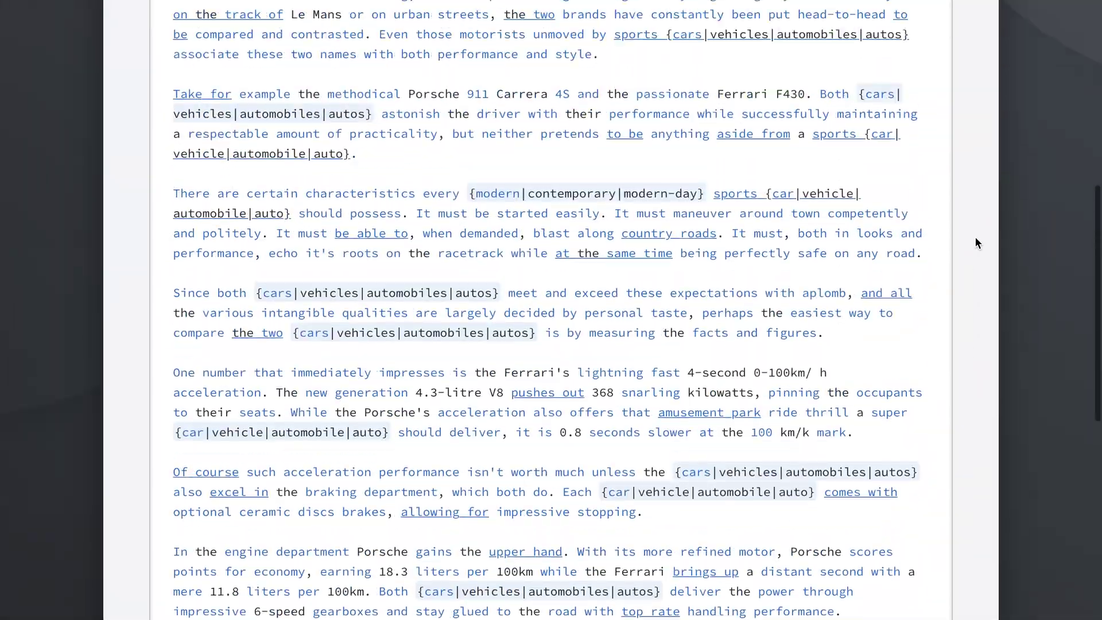
scroll(976, 241, down, 1)
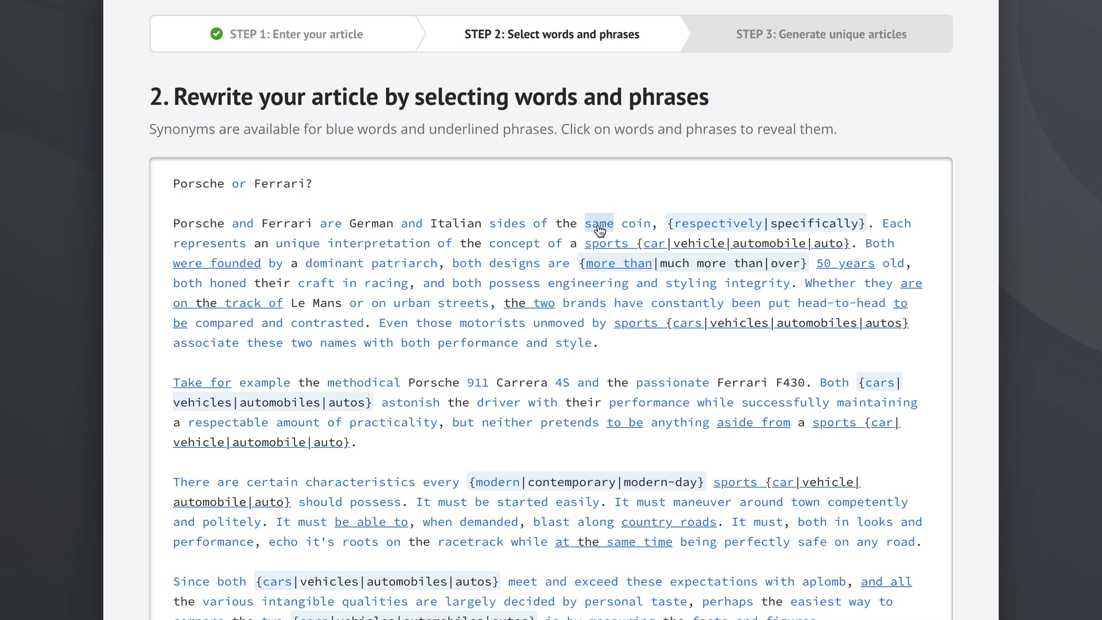
click(627, 227)
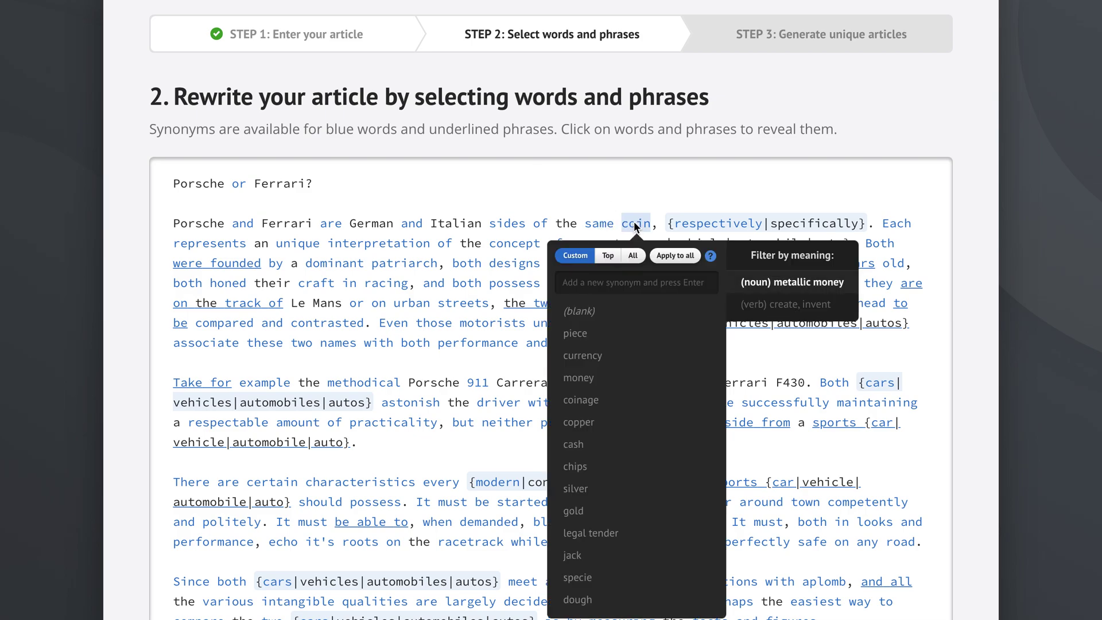
click(664, 183)
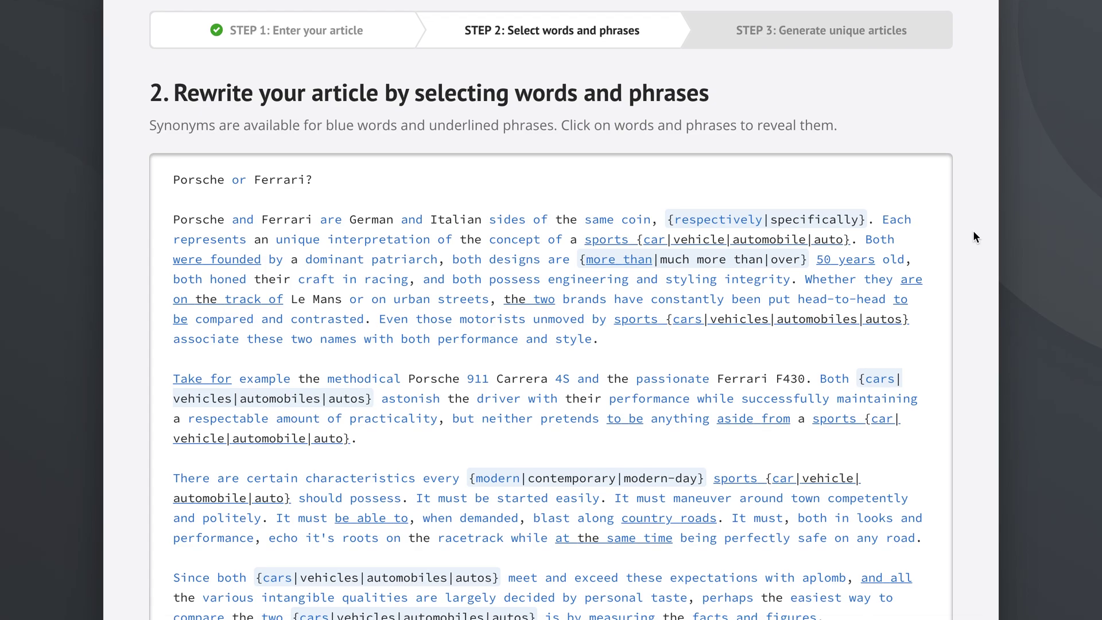
scroll(974, 236, down, 7)
scroll(974, 237, down, 7)
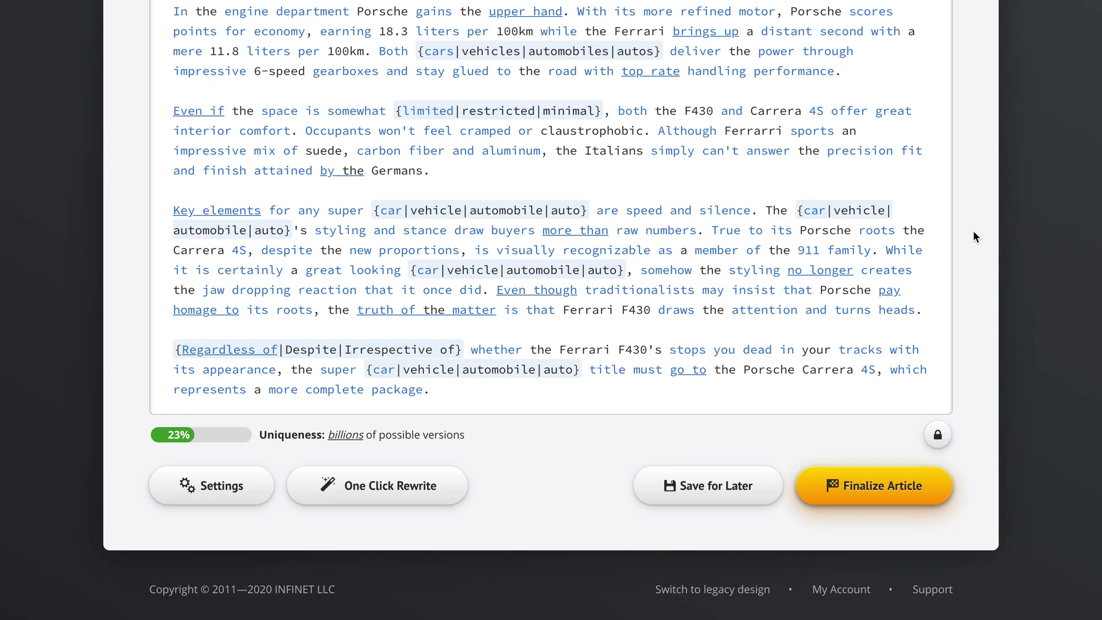
click(217, 489)
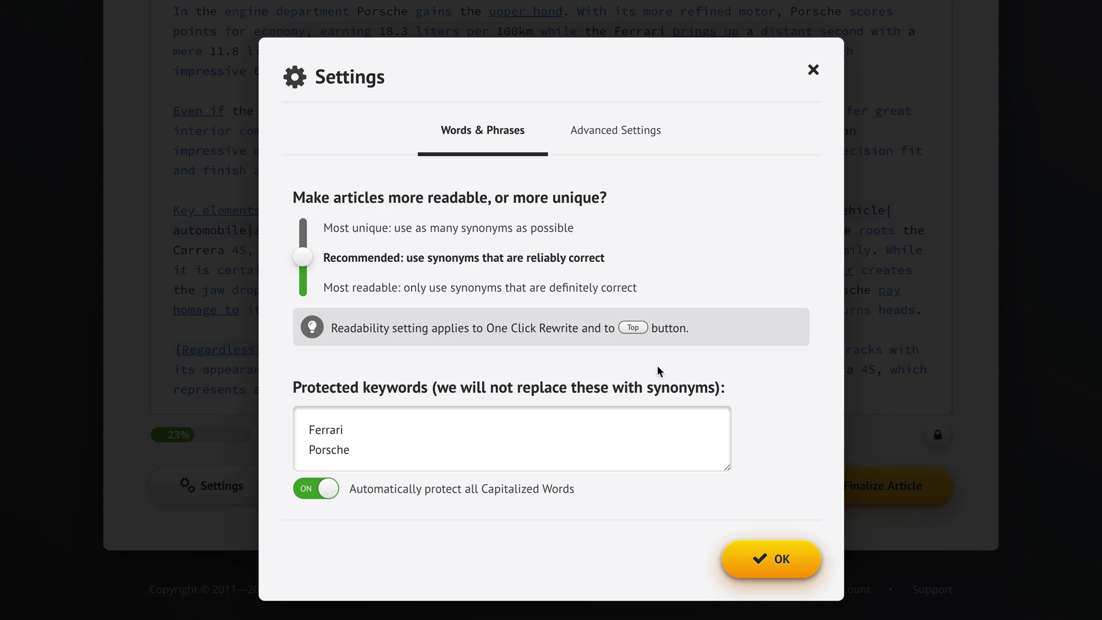
click(780, 560)
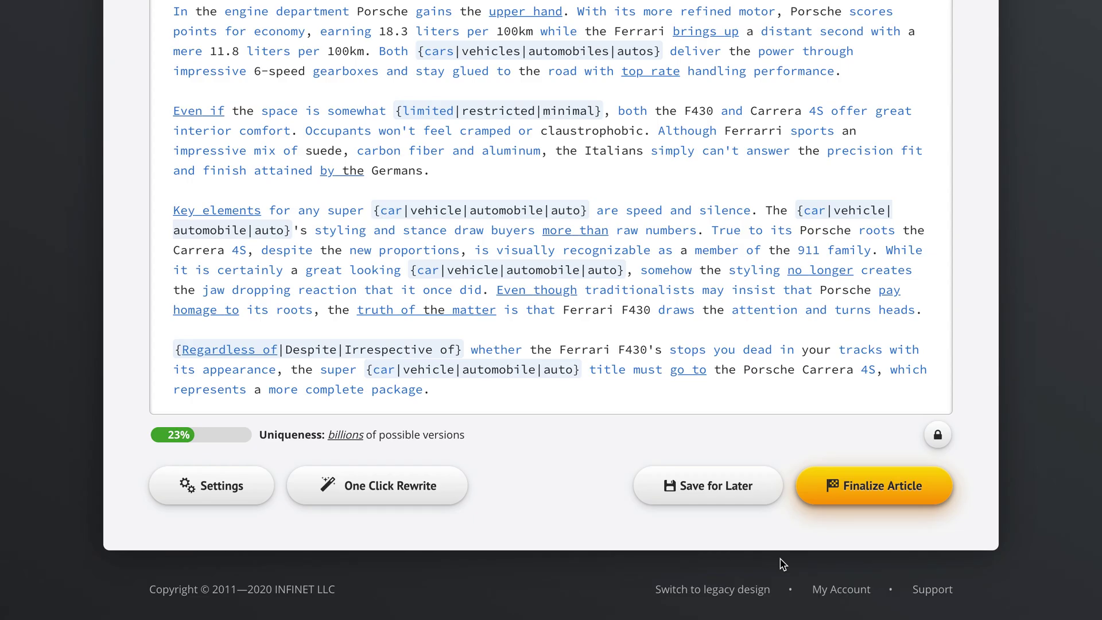
click(382, 487)
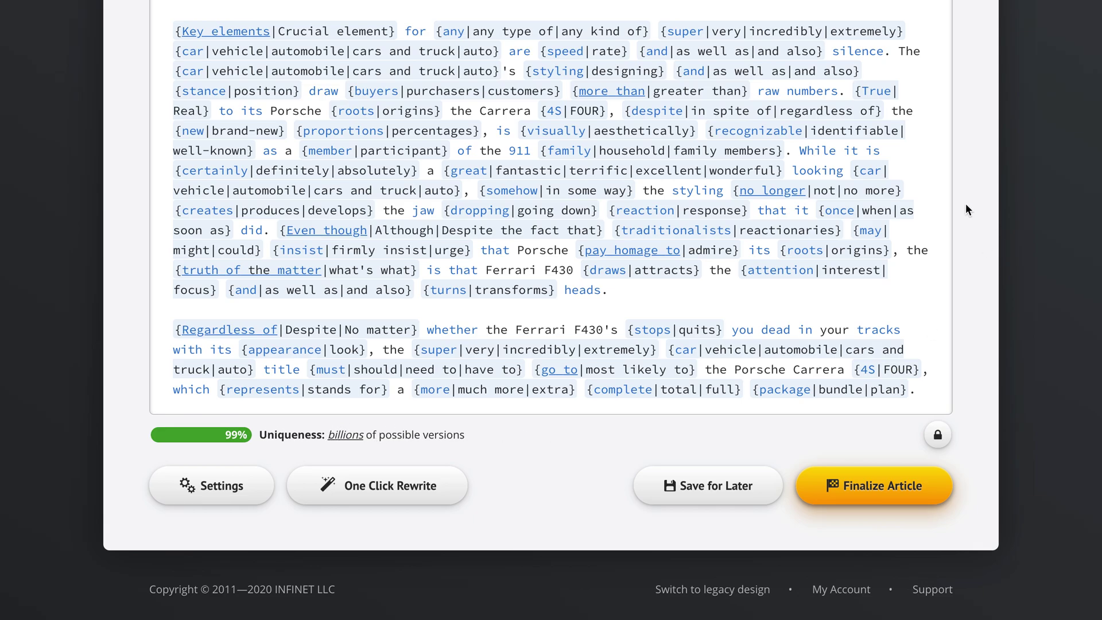
Scroll back to the top of the article to review its new spintax from the title down
scroll(971, 182, up, 15)
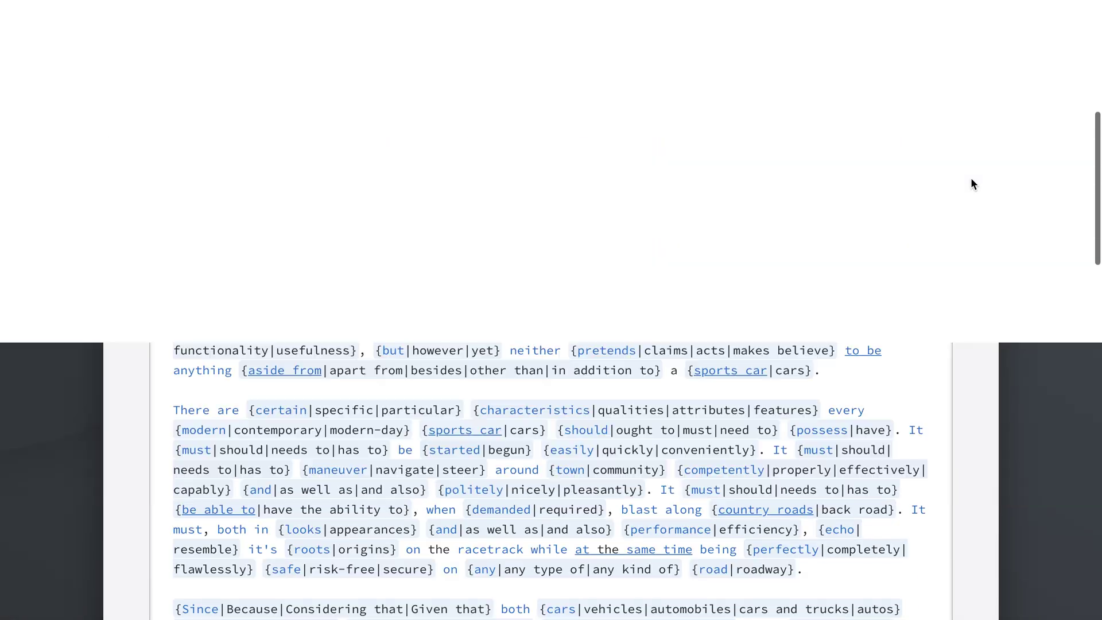
scroll(971, 183, up, 5)
scroll(971, 184, down, 4)
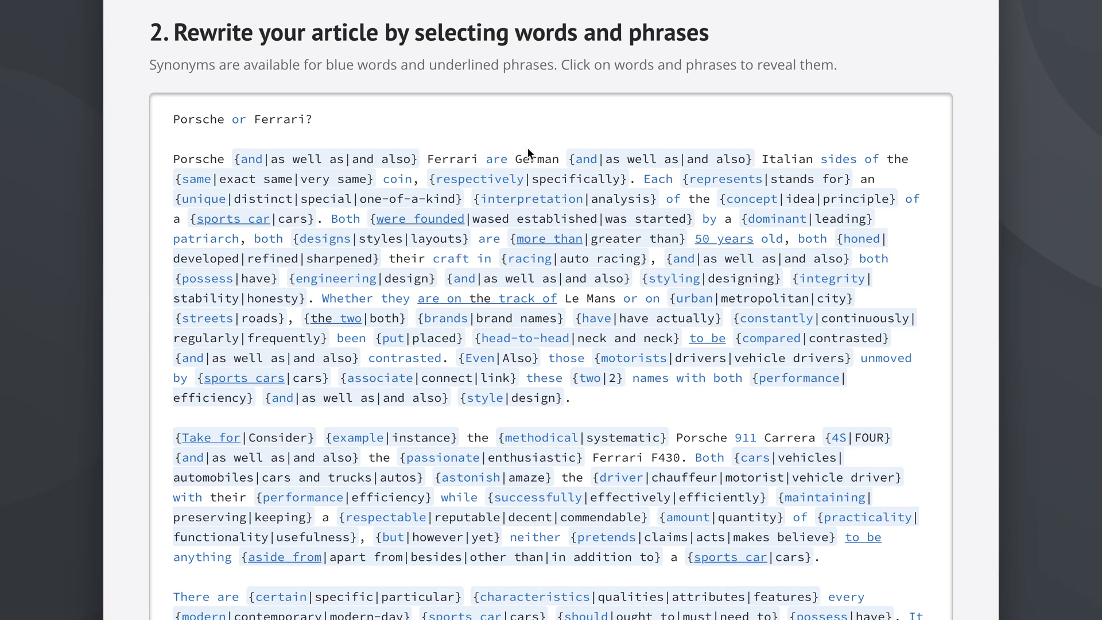
Give 'interpretation' the synonyms perception and comprehension, dropping analysis
click(526, 198)
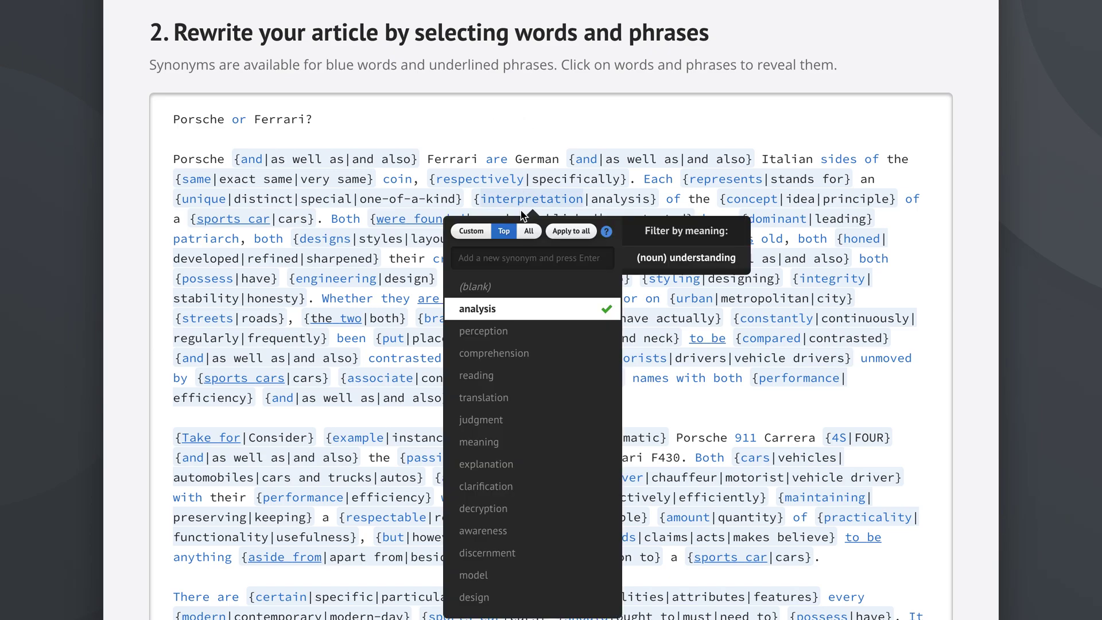
click(482, 331)
click(499, 353)
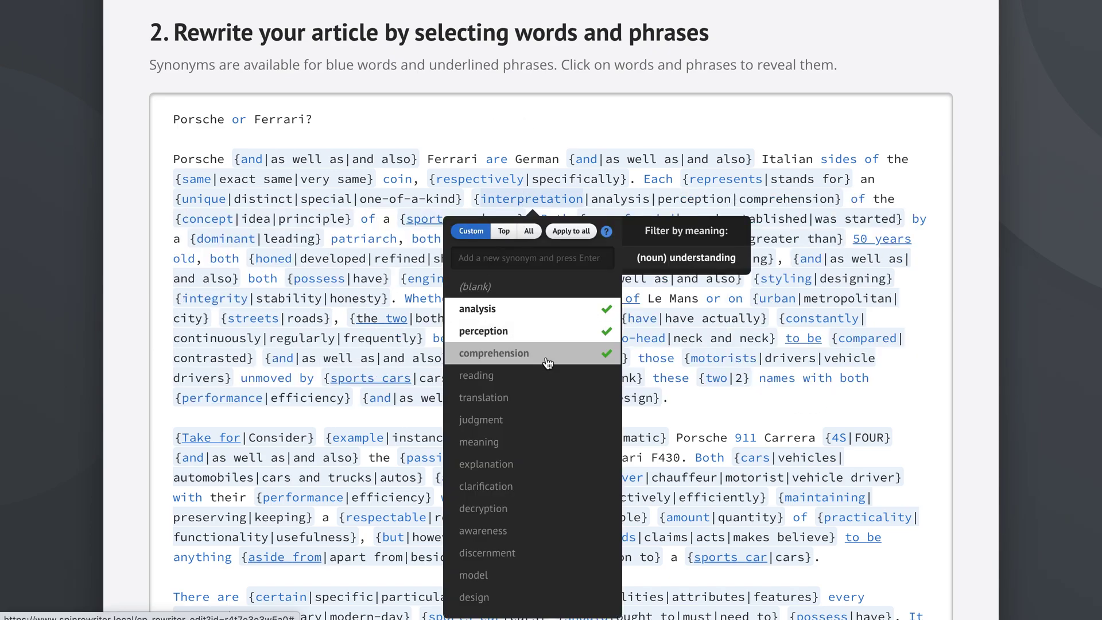
click(506, 315)
click(532, 119)
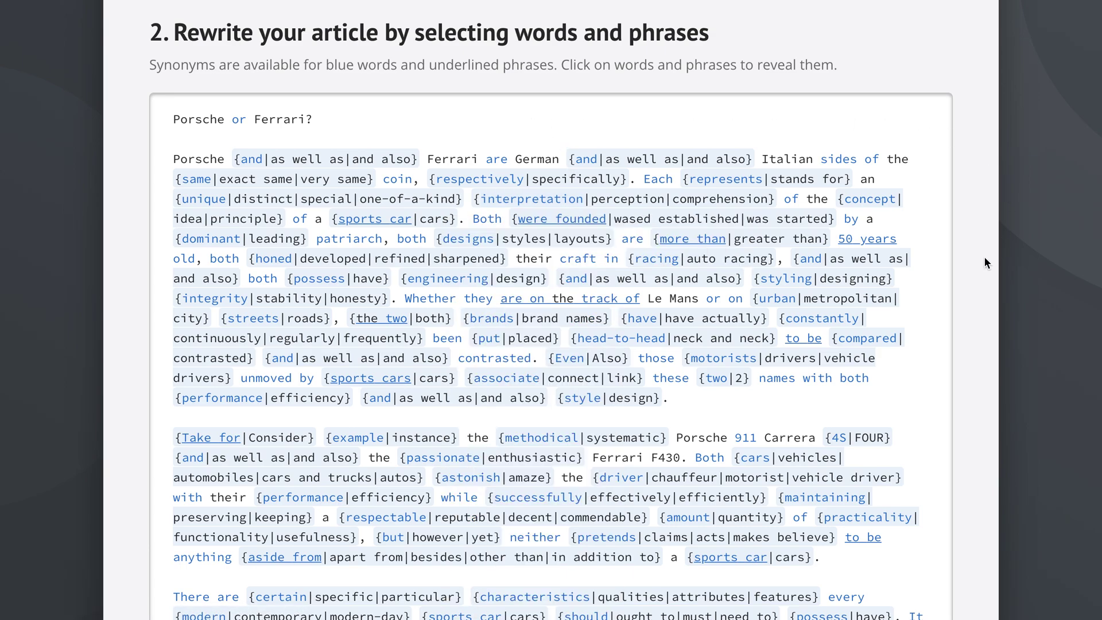
scroll(984, 258, down, 1)
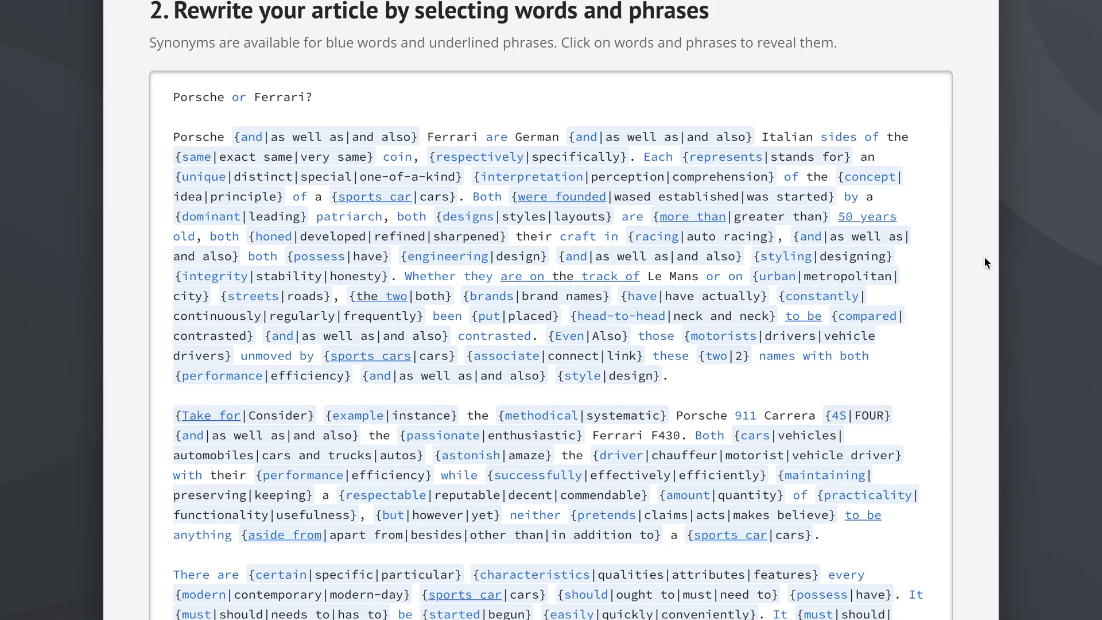
scroll(984, 256, down, 15)
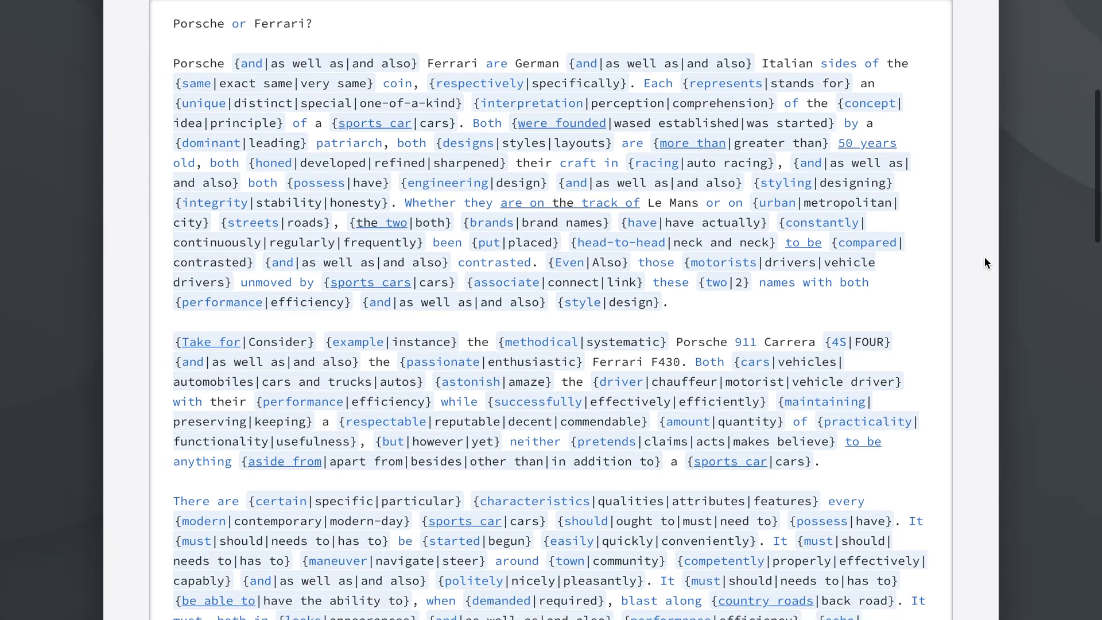
scroll(985, 258, down, 10)
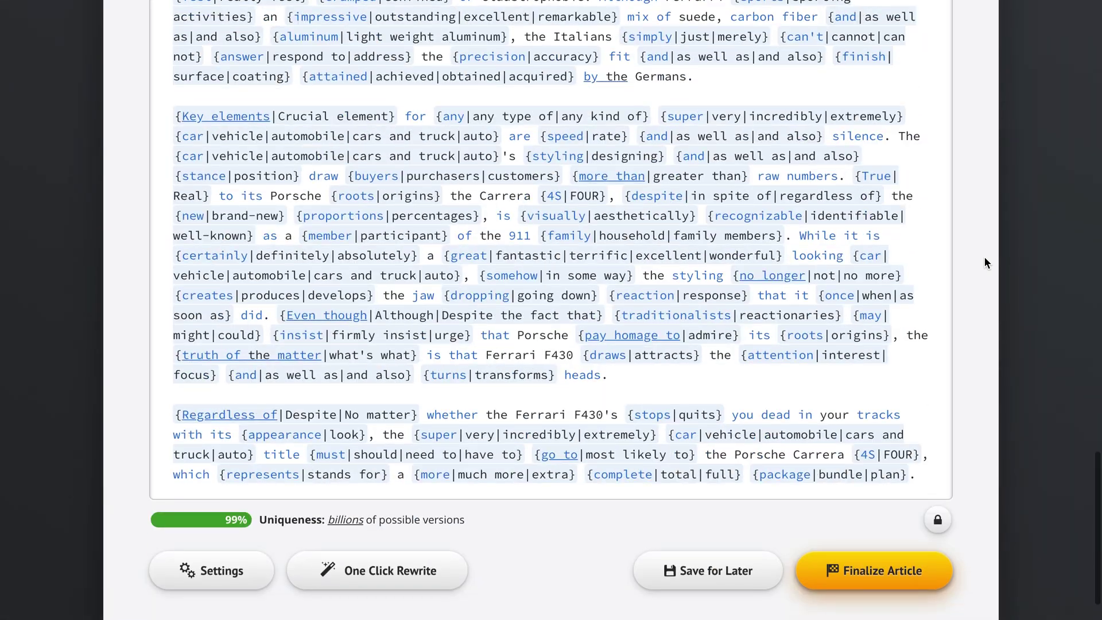